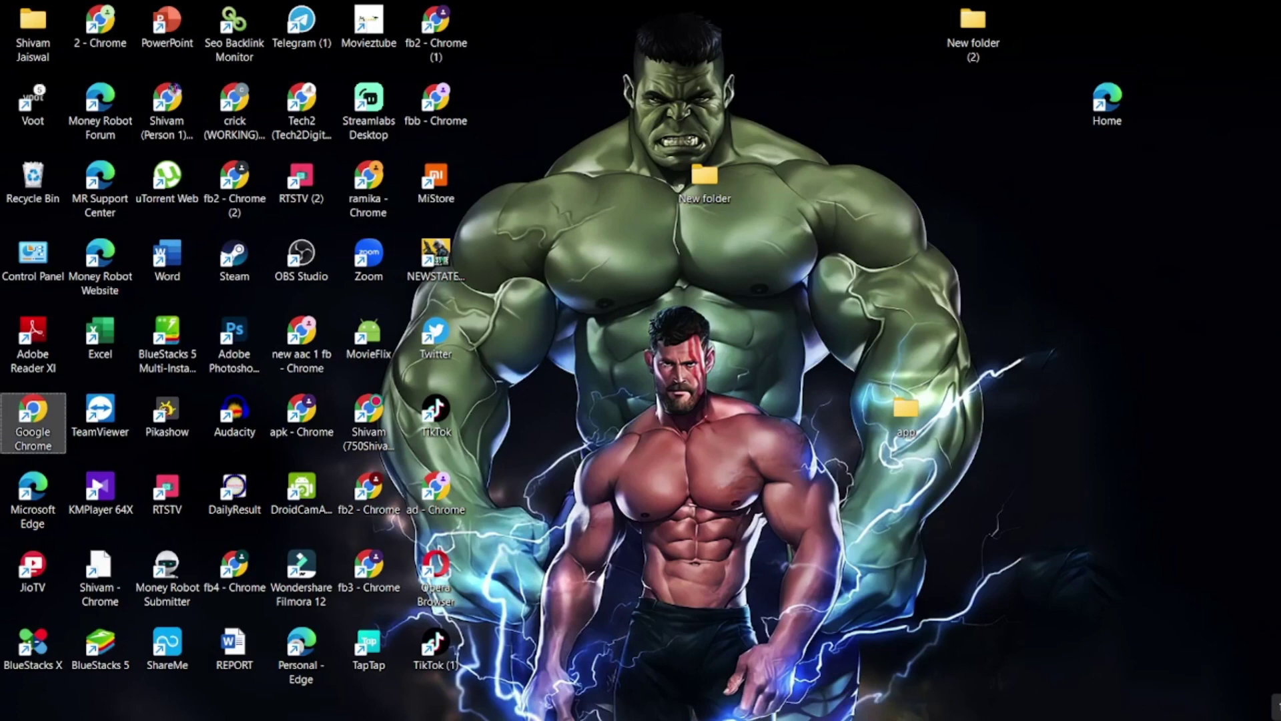
Step: Switch to the Toolzbuy member dashboard in Chrome and look through the tools offered under Active Resources
{"action": "left_click", "coordinate": [954, 644]}
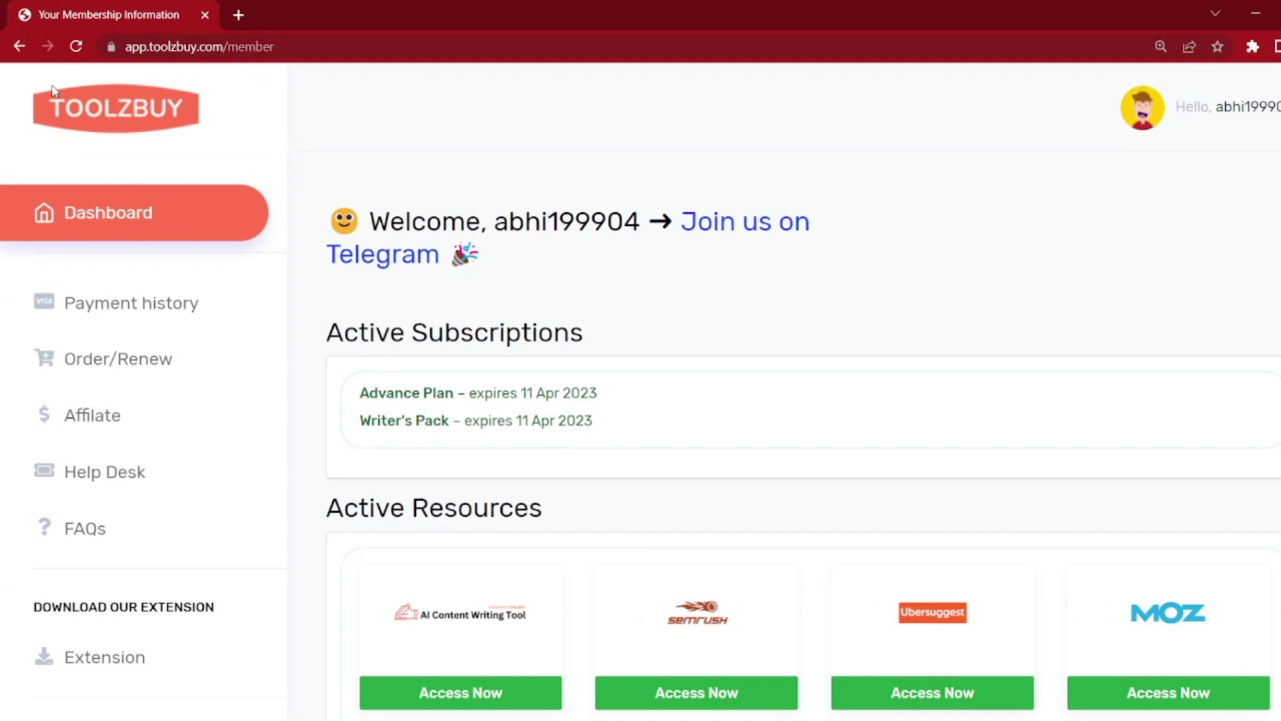
{"action": "scroll", "coordinate": [570, 294], "scroll_direction": "down", "scroll_amount": 6}
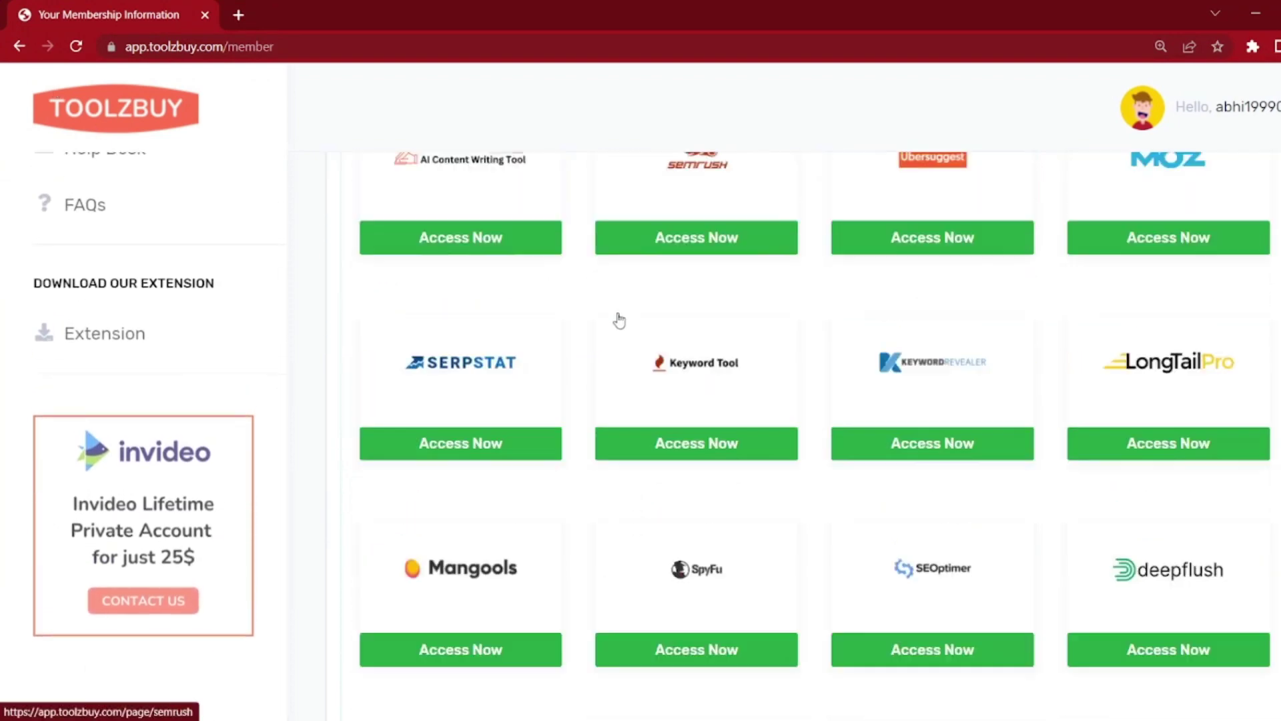
{"action": "scroll", "coordinate": [619, 321], "scroll_direction": "up", "scroll_amount": 3}
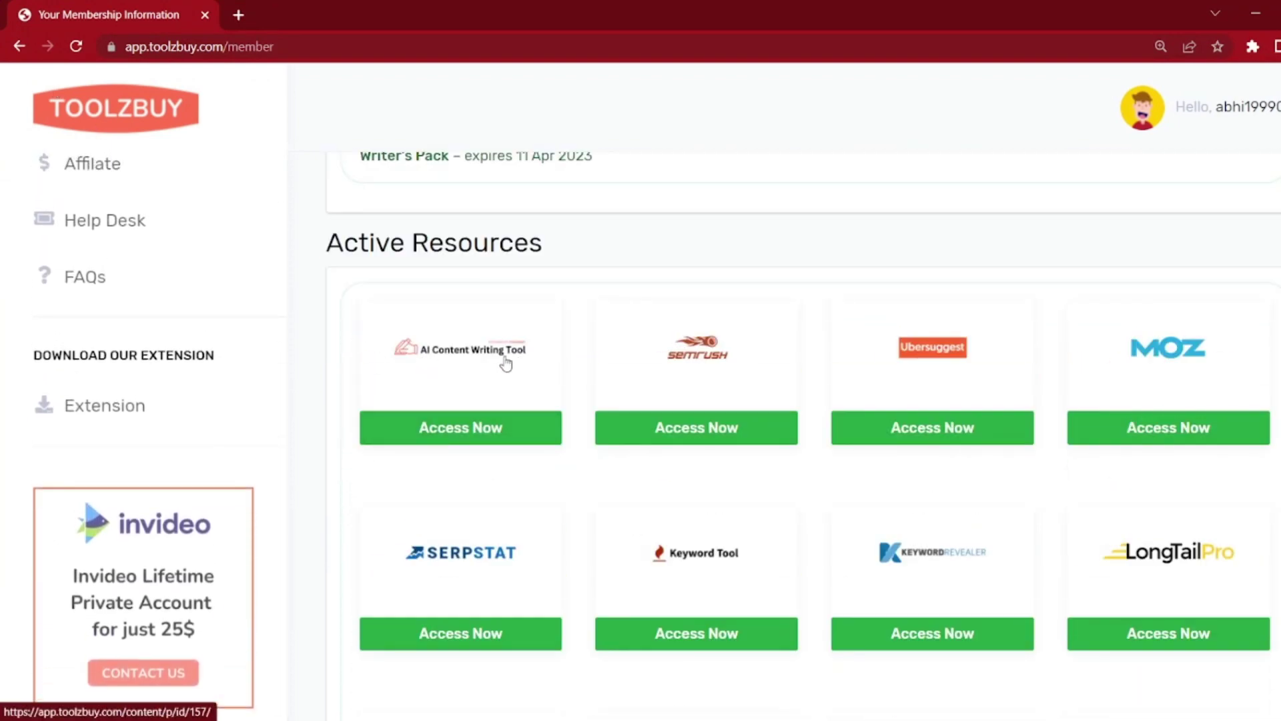
{"action": "scroll", "coordinate": [646, 374], "scroll_direction": "down", "scroll_amount": 1}
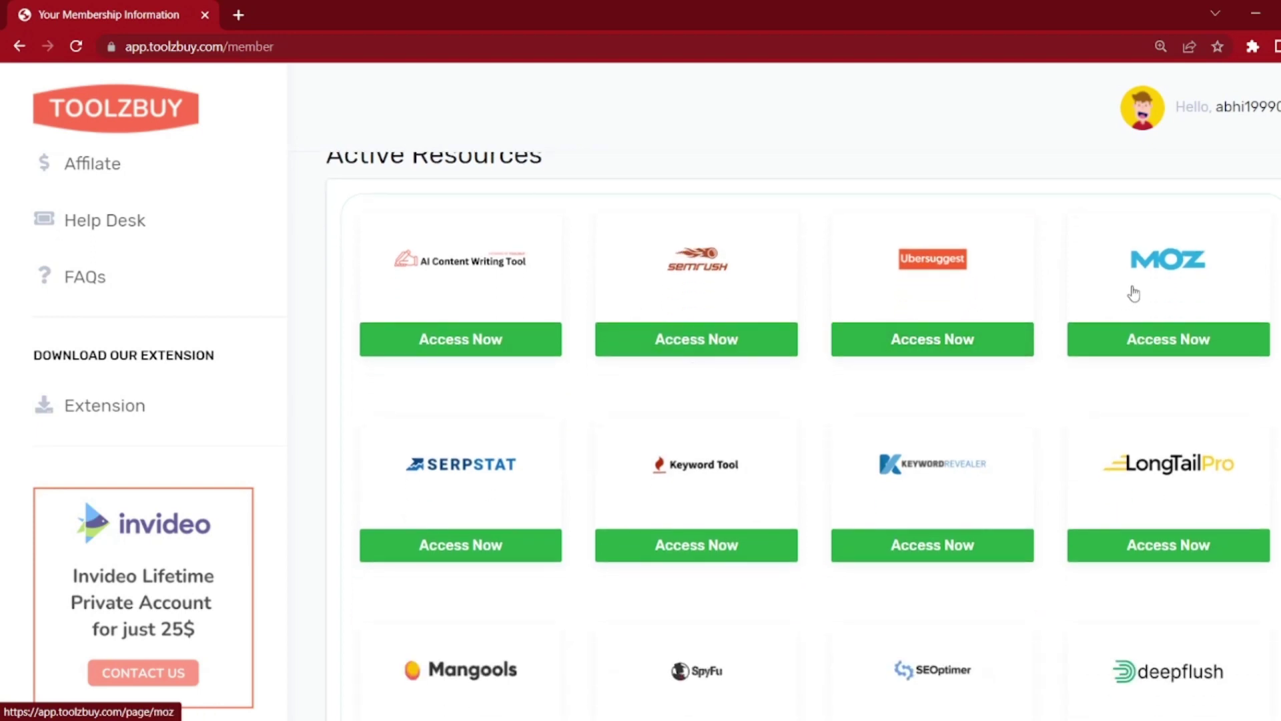
{"action": "scroll", "coordinate": [1138, 300], "scroll_direction": "down", "scroll_amount": 1}
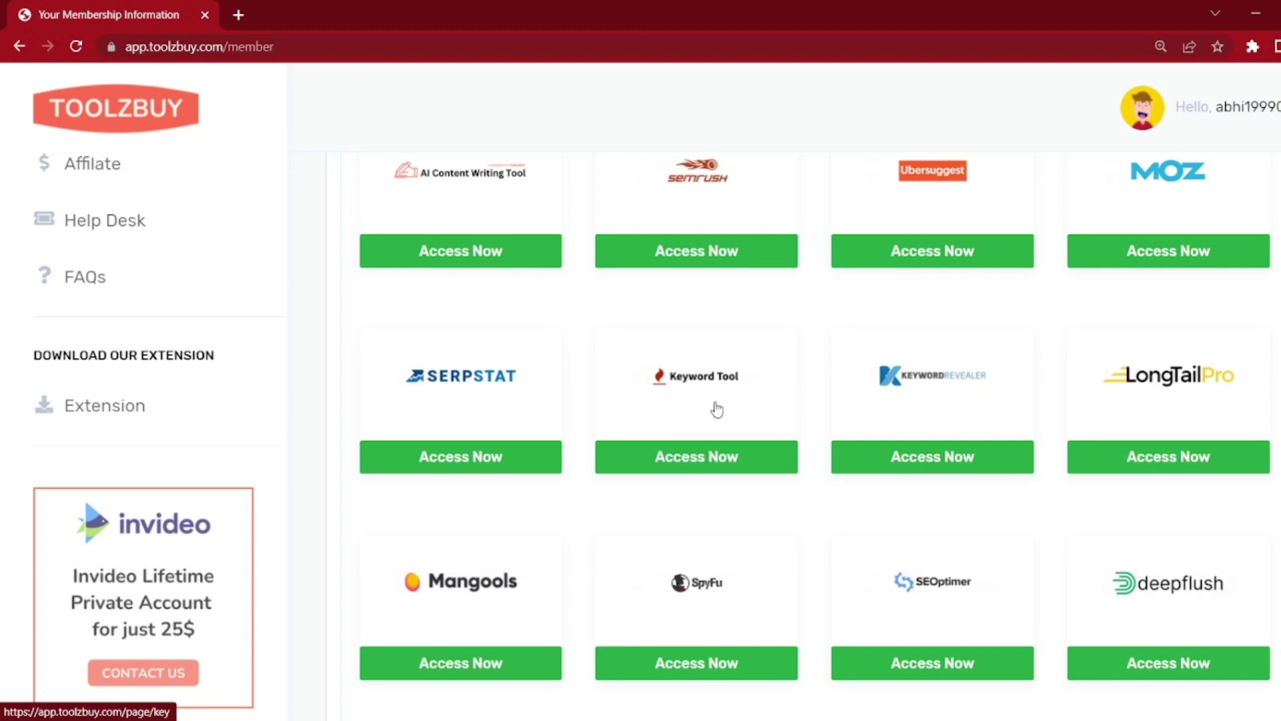
{"action": "scroll", "coordinate": [494, 398], "scroll_direction": "down", "scroll_amount": 3}
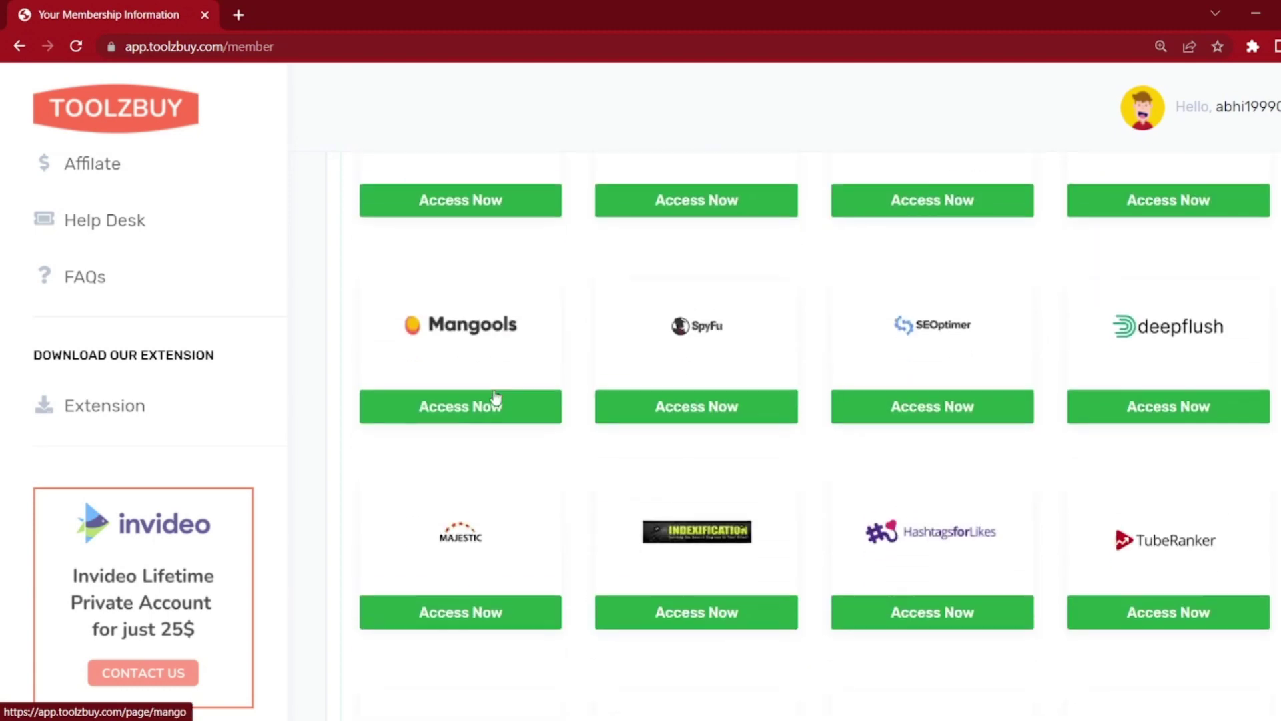
{"action": "scroll", "coordinate": [758, 346], "scroll_direction": "down", "scroll_amount": 5}
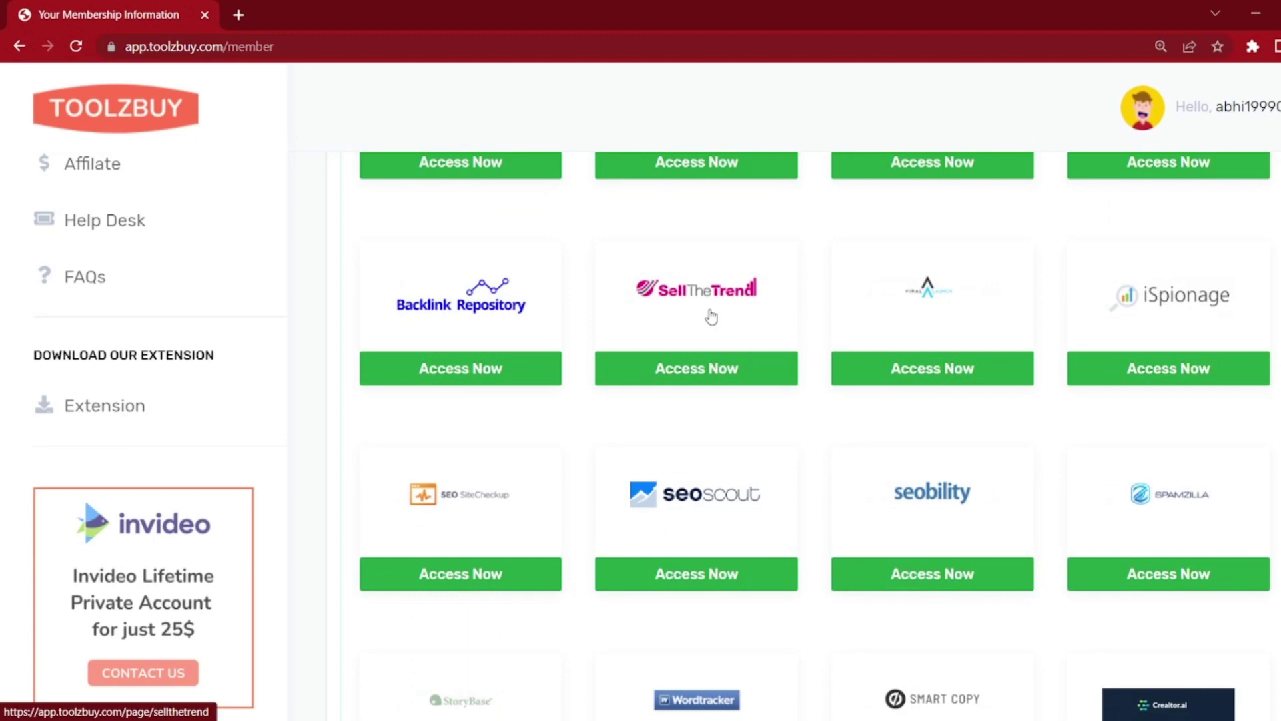
{"action": "scroll", "coordinate": [712, 317], "scroll_direction": "down", "scroll_amount": 17}
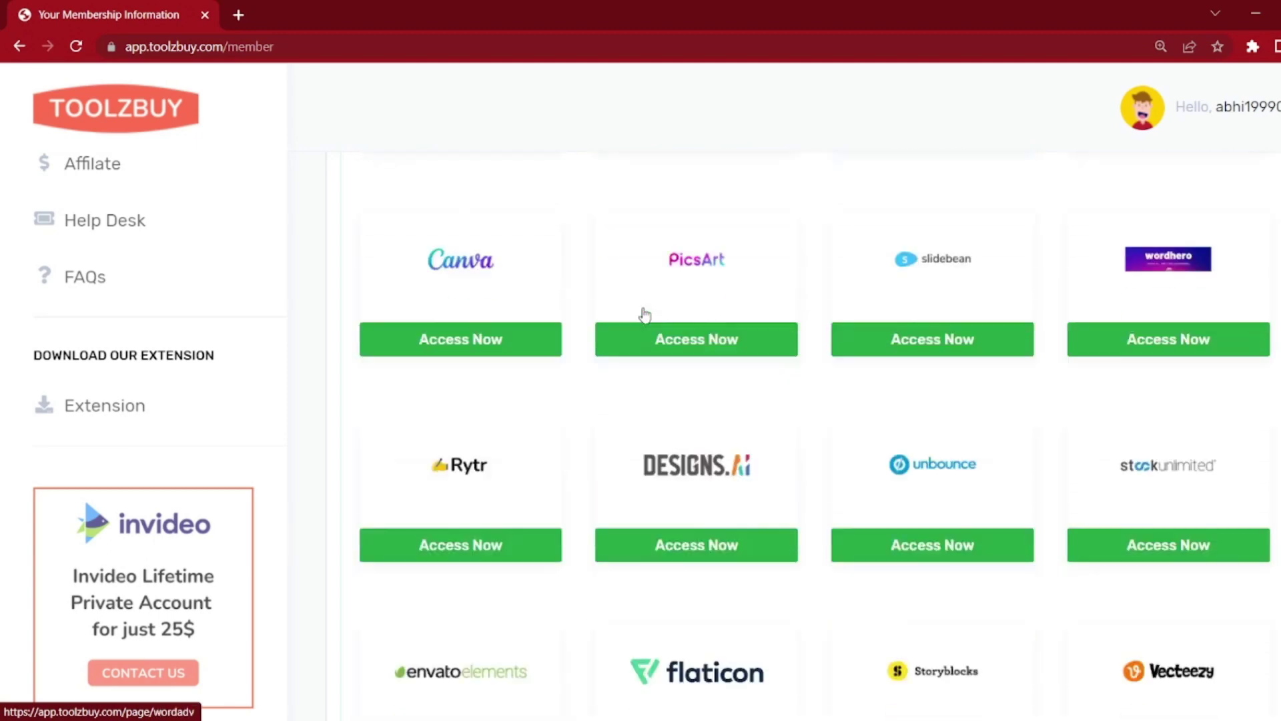
{"action": "scroll", "coordinate": [640, 309], "scroll_direction": "down", "scroll_amount": 5}
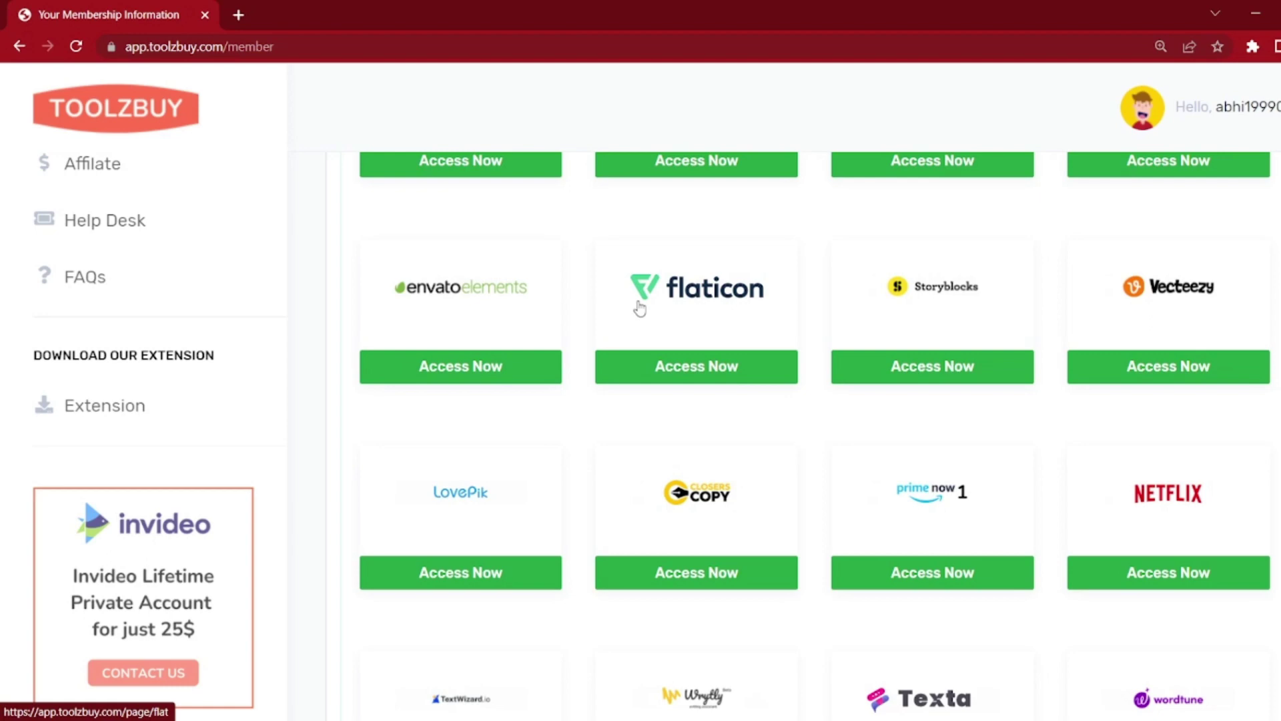
{"action": "scroll", "coordinate": [430, 329], "scroll_direction": "down", "scroll_amount": 10}
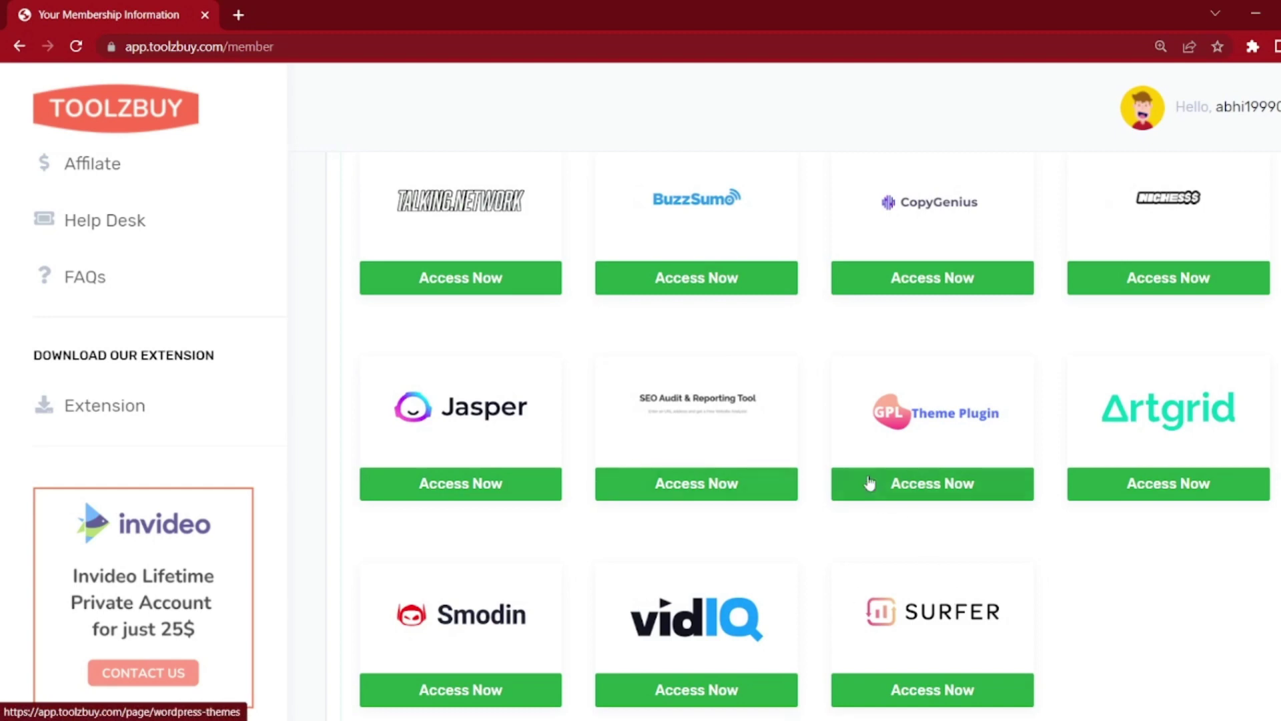
{"action": "scroll", "coordinate": [833, 446], "scroll_direction": "up", "scroll_amount": 1}
{"action": "scroll", "coordinate": [833, 445], "scroll_direction": "up", "scroll_amount": 2}
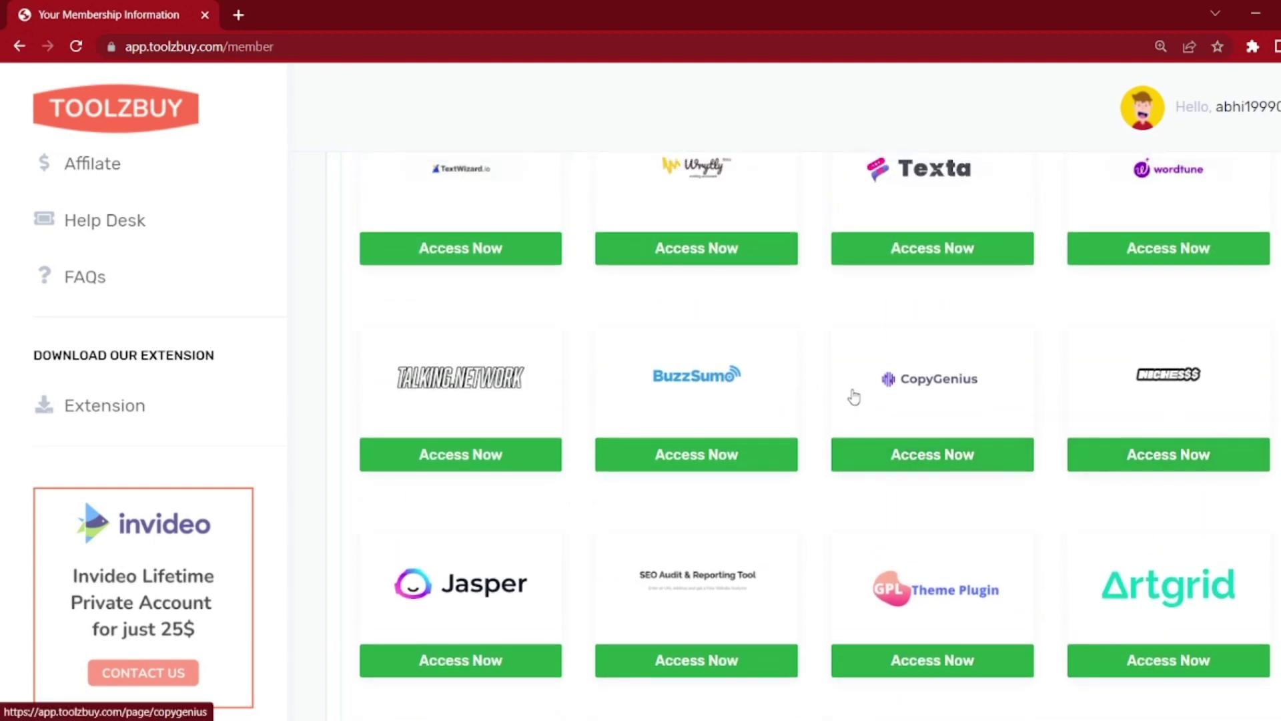
{"action": "scroll", "coordinate": [954, 401], "scroll_direction": "up", "scroll_amount": 3}
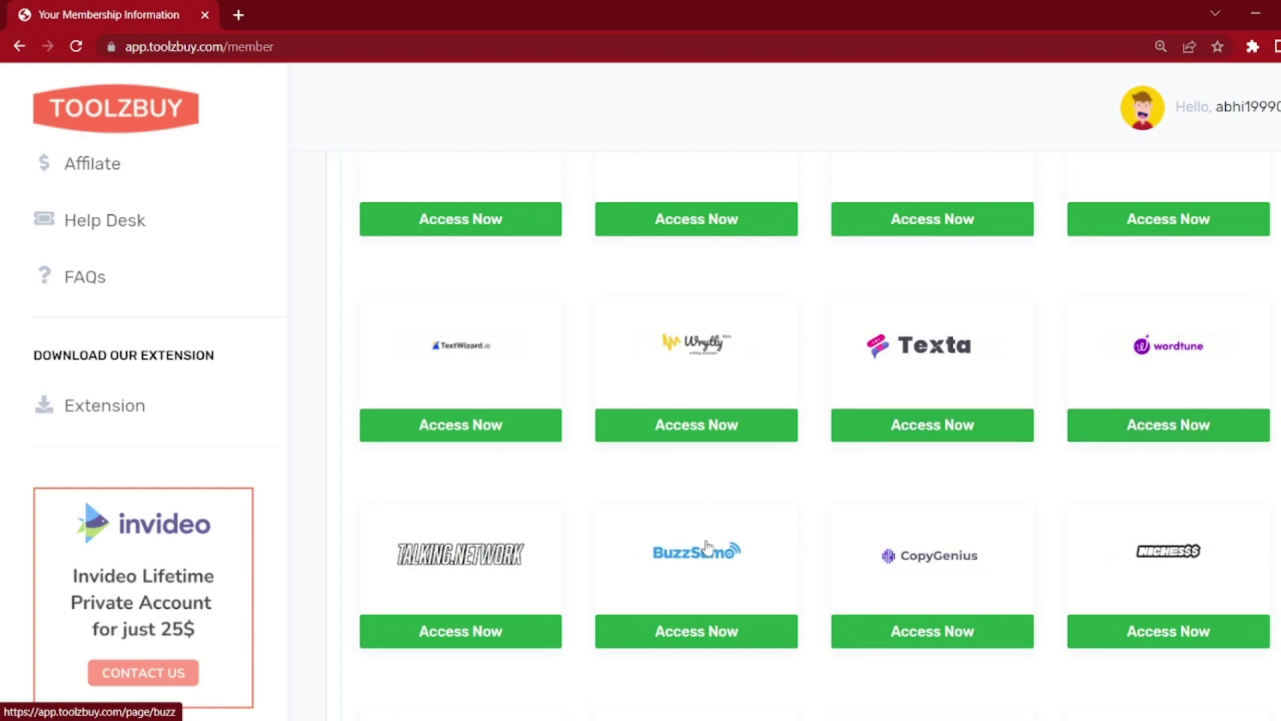
{"action": "scroll", "coordinate": [706, 542], "scroll_direction": "up", "scroll_amount": 3}
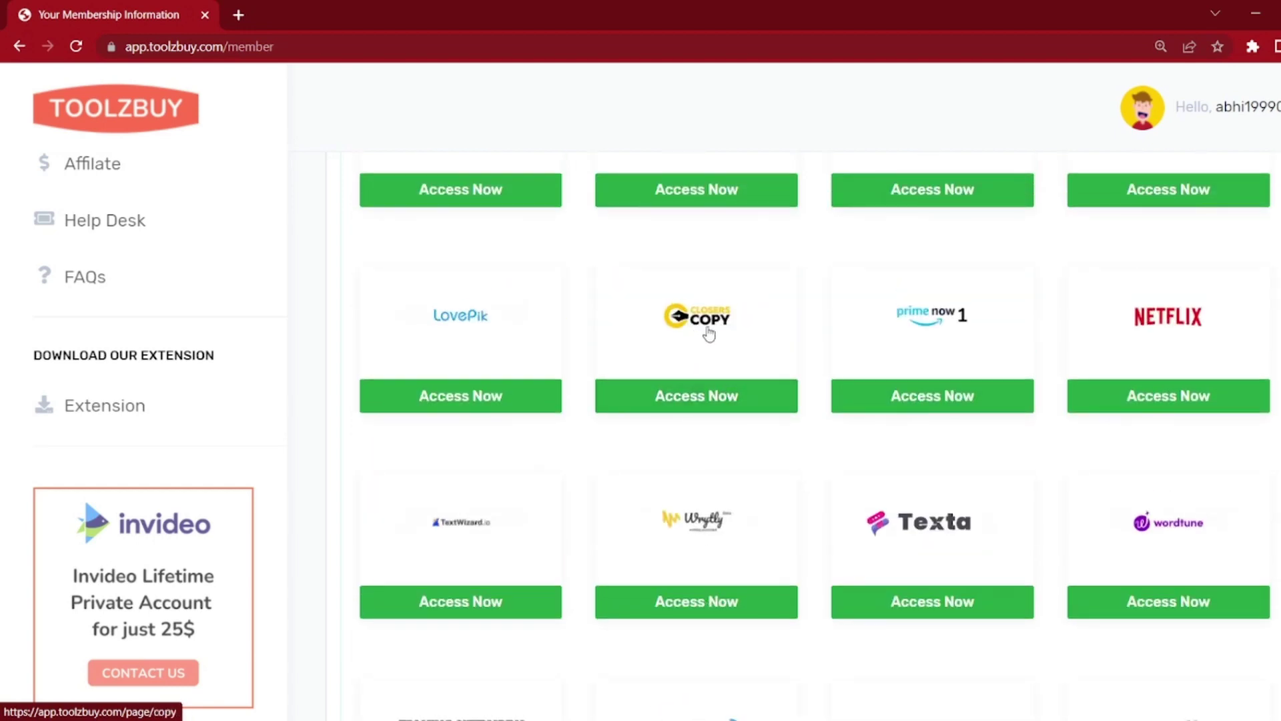
{"action": "scroll", "coordinate": [527, 399], "scroll_direction": "up", "scroll_amount": 3}
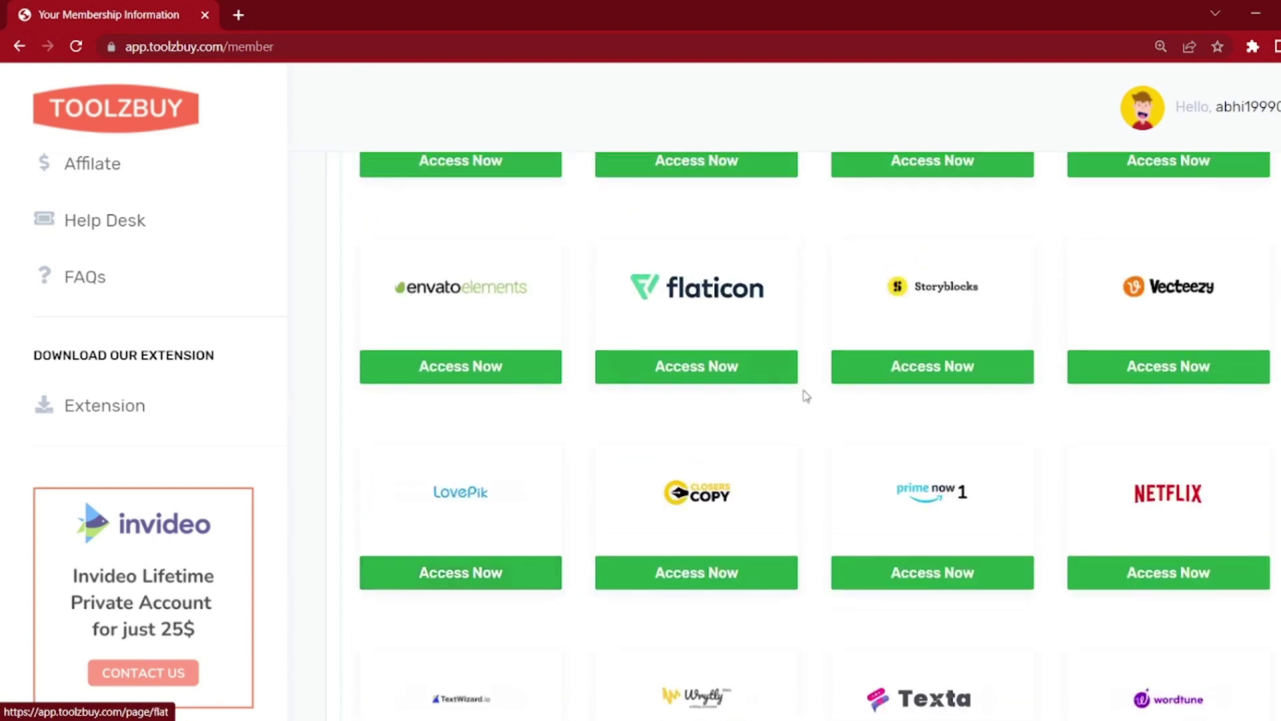
{"action": "scroll", "coordinate": [876, 390], "scroll_direction": "up", "scroll_amount": 4}
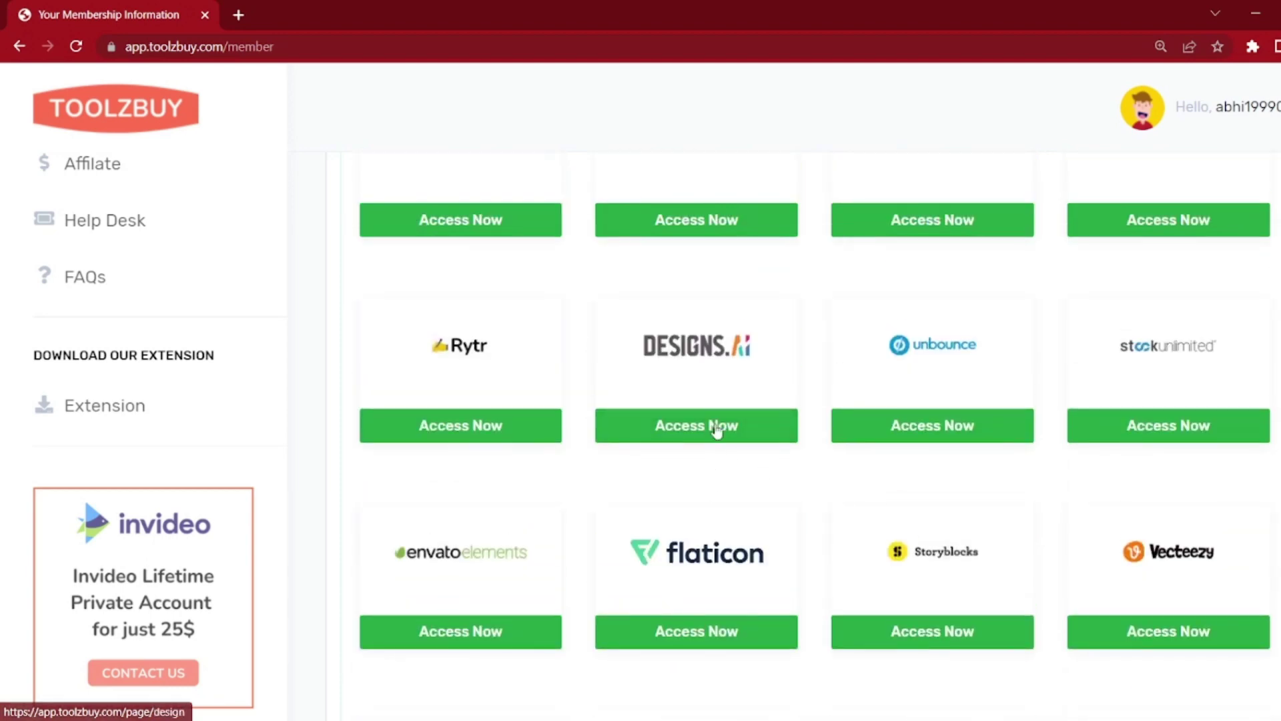
{"action": "scroll", "coordinate": [497, 392], "scroll_direction": "up", "scroll_amount": 9}
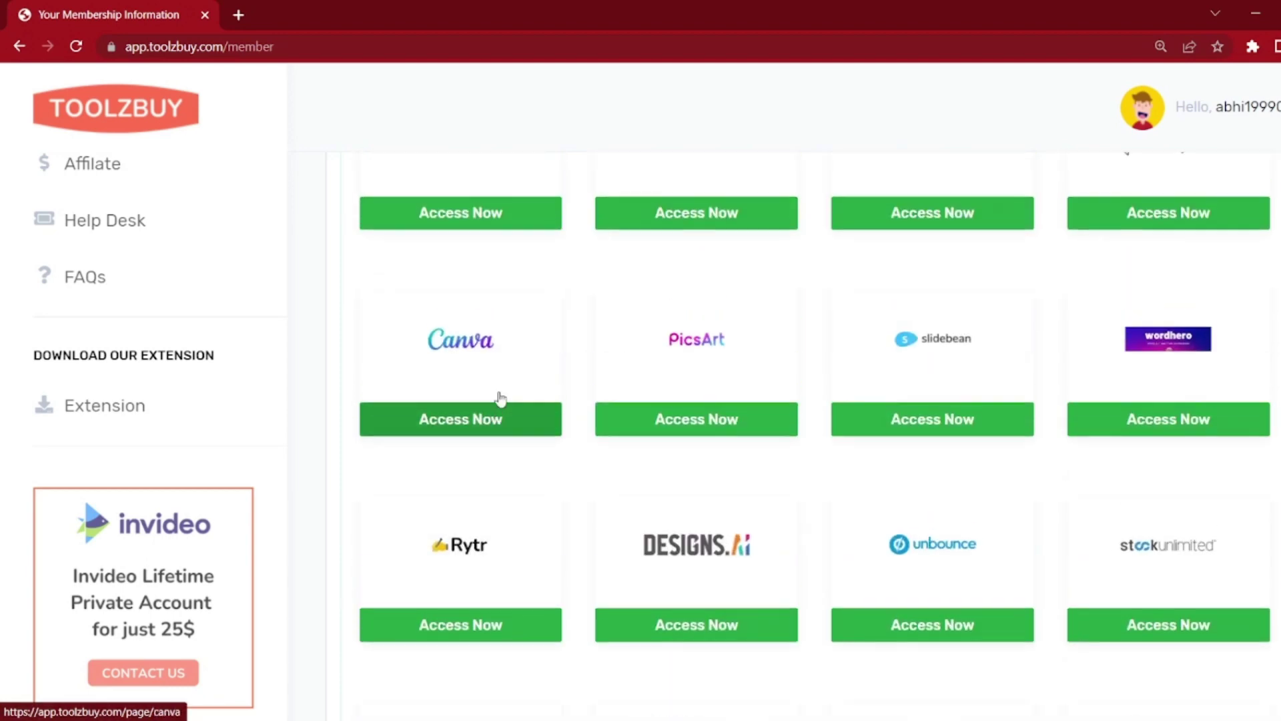
{"action": "scroll", "coordinate": [501, 401], "scroll_direction": "up", "scroll_amount": 15}
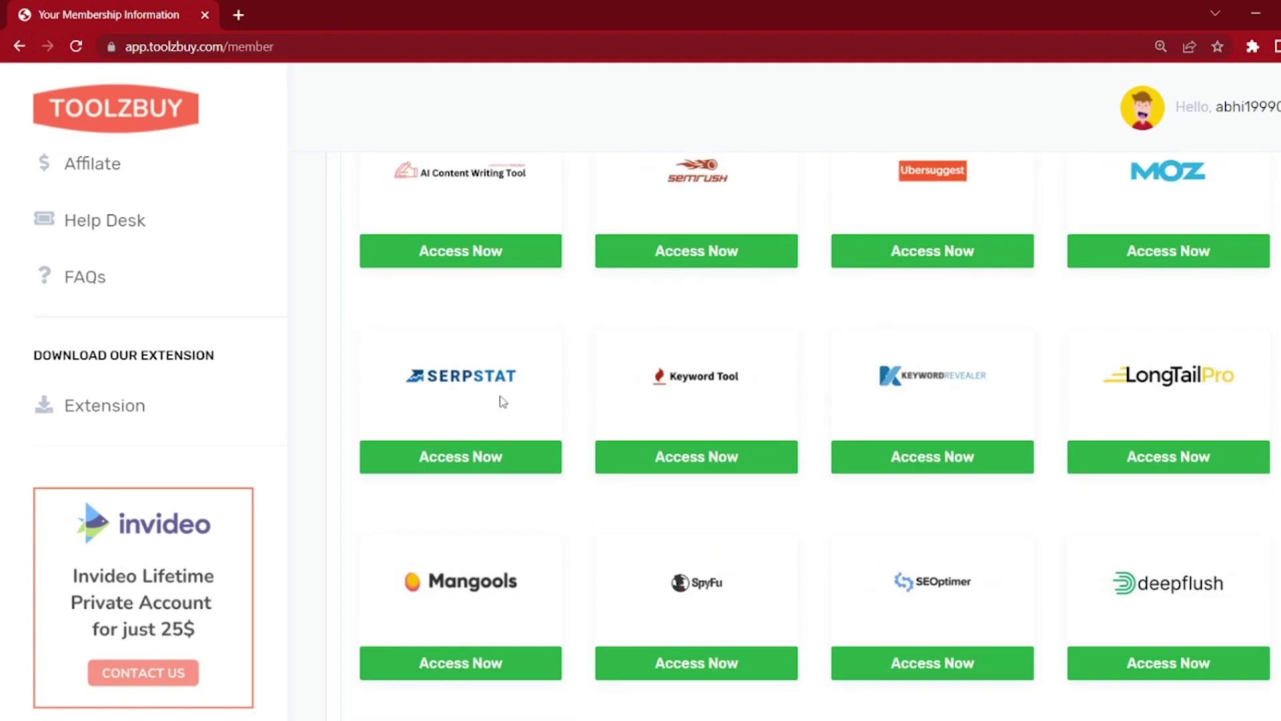
Step: Open the AI Content Writing Tool page from the active resources and launch the writing tool
{"action": "scroll", "coordinate": [499, 395], "scroll_direction": "down", "scroll_amount": 3}
{"action": "left_click", "coordinate": [476, 507]}
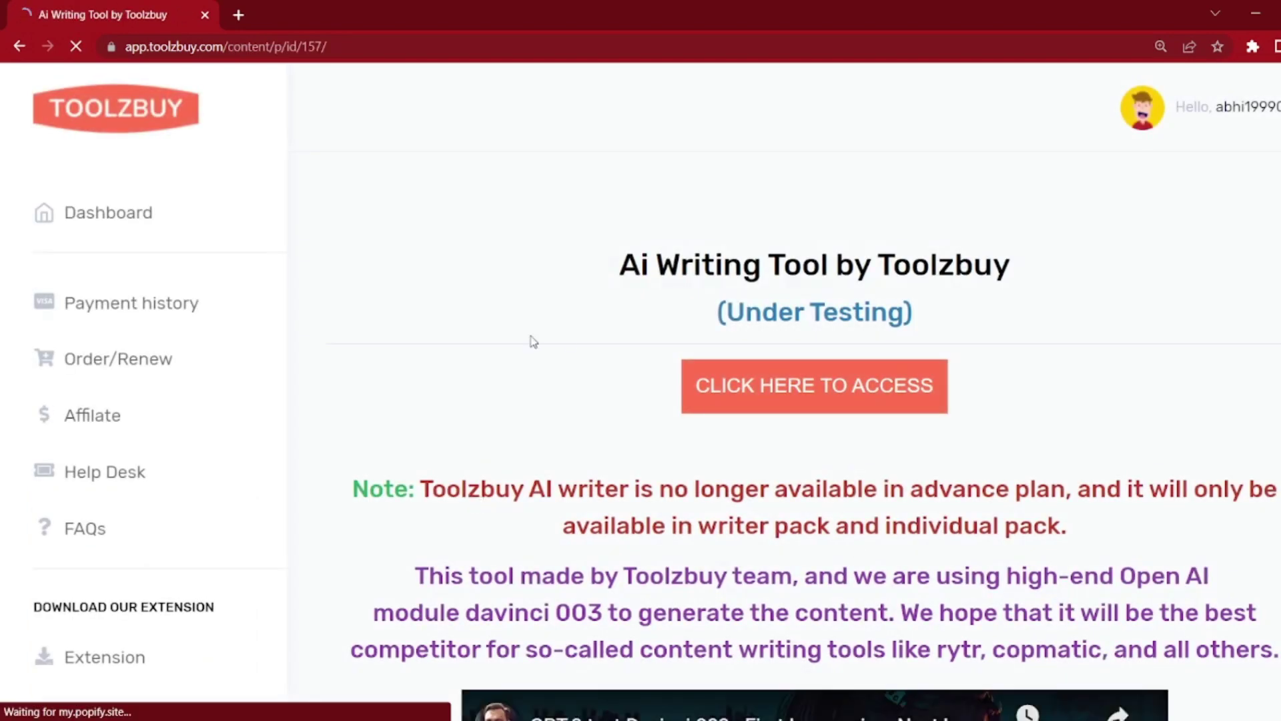
{"action": "left_click", "coordinate": [857, 385]}
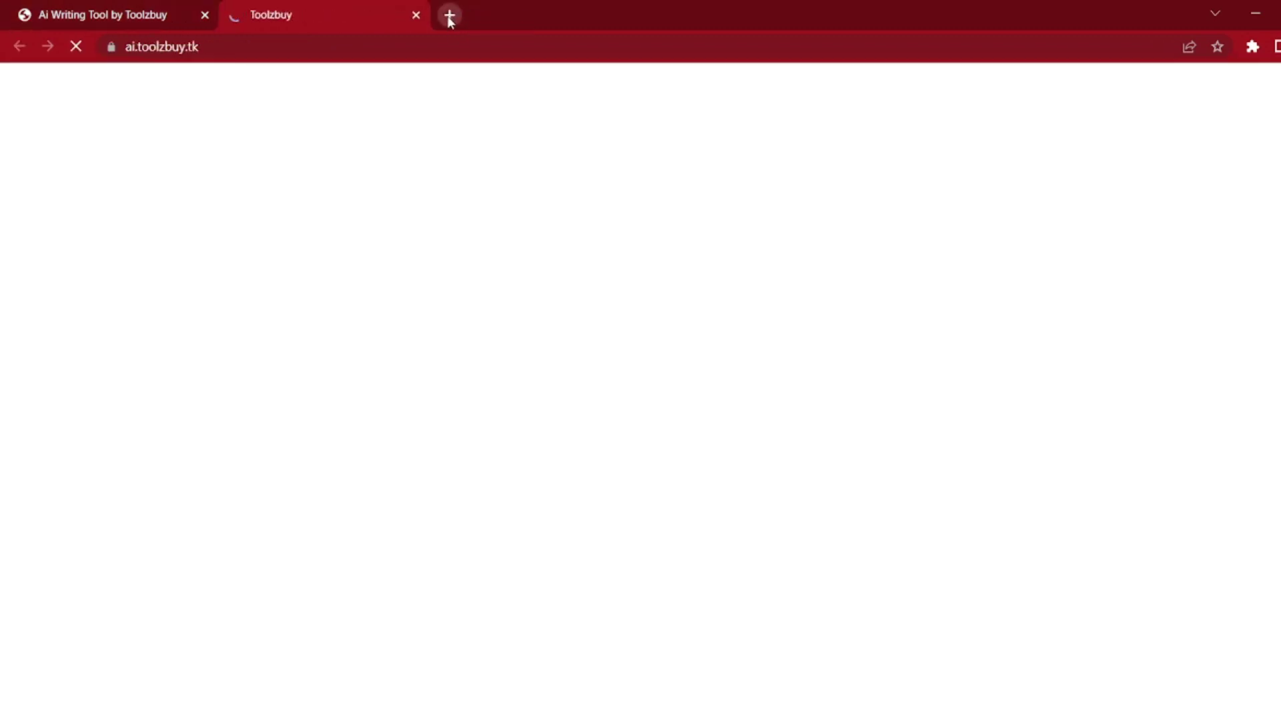
Step: Write the phrase "whatsapp mod apk" in a new browser tab's address field and copy it
{"action": "left_click", "coordinate": [449, 15]}
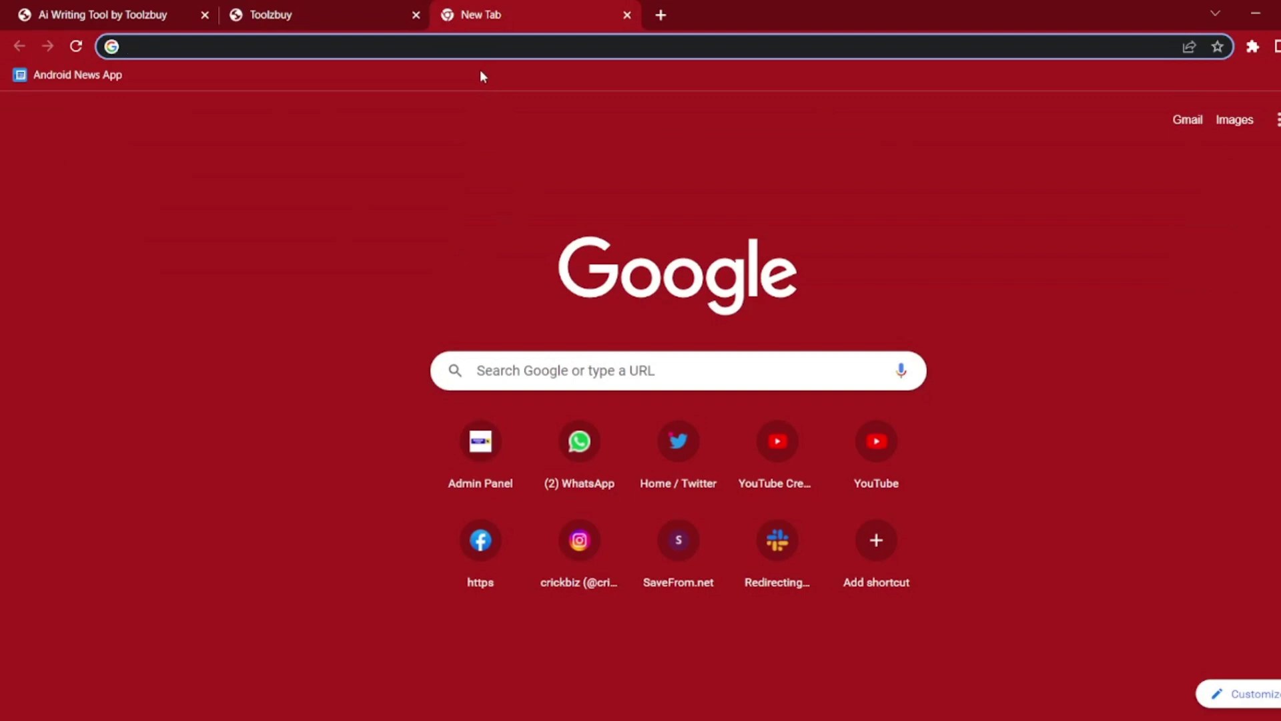
{"action": "type", "text": "w"}
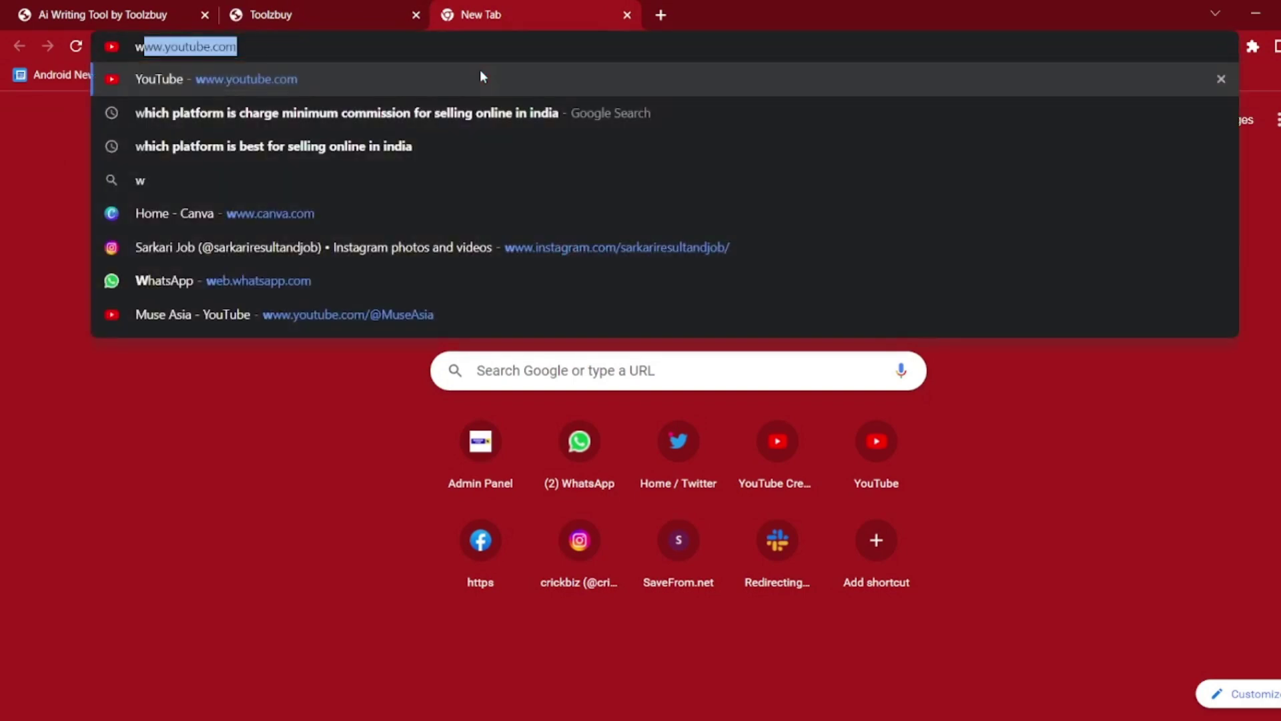
{"action": "type", "text": "hatsa"}
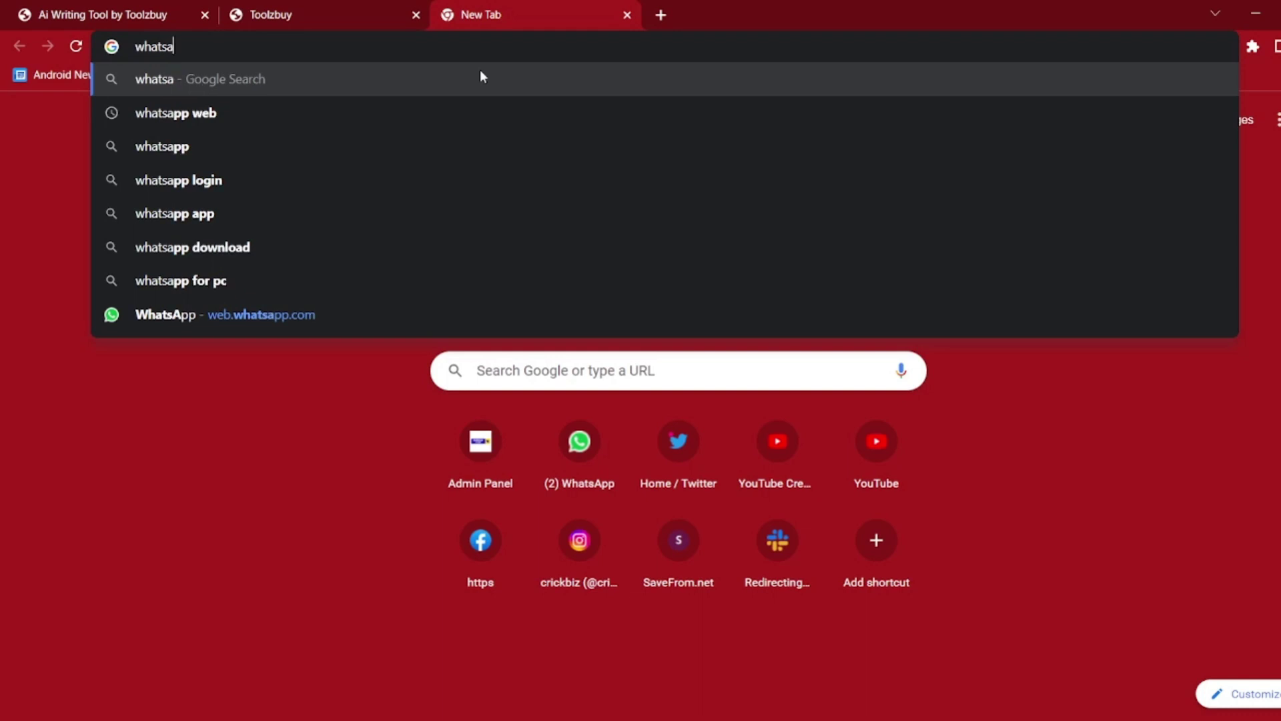
{"action": "type", "text": "pp mod apk"}
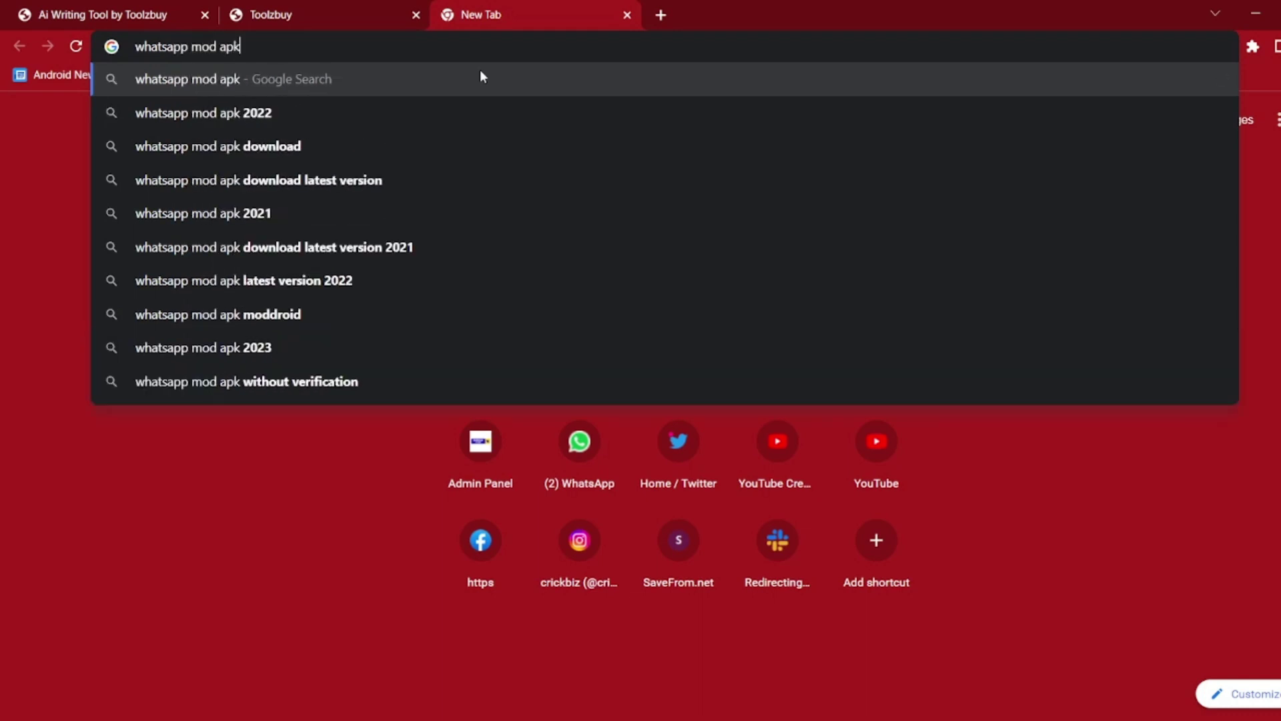
{"action": "key", "text": "ctrl+a"}
{"action": "key", "text": "ctrl+c"}
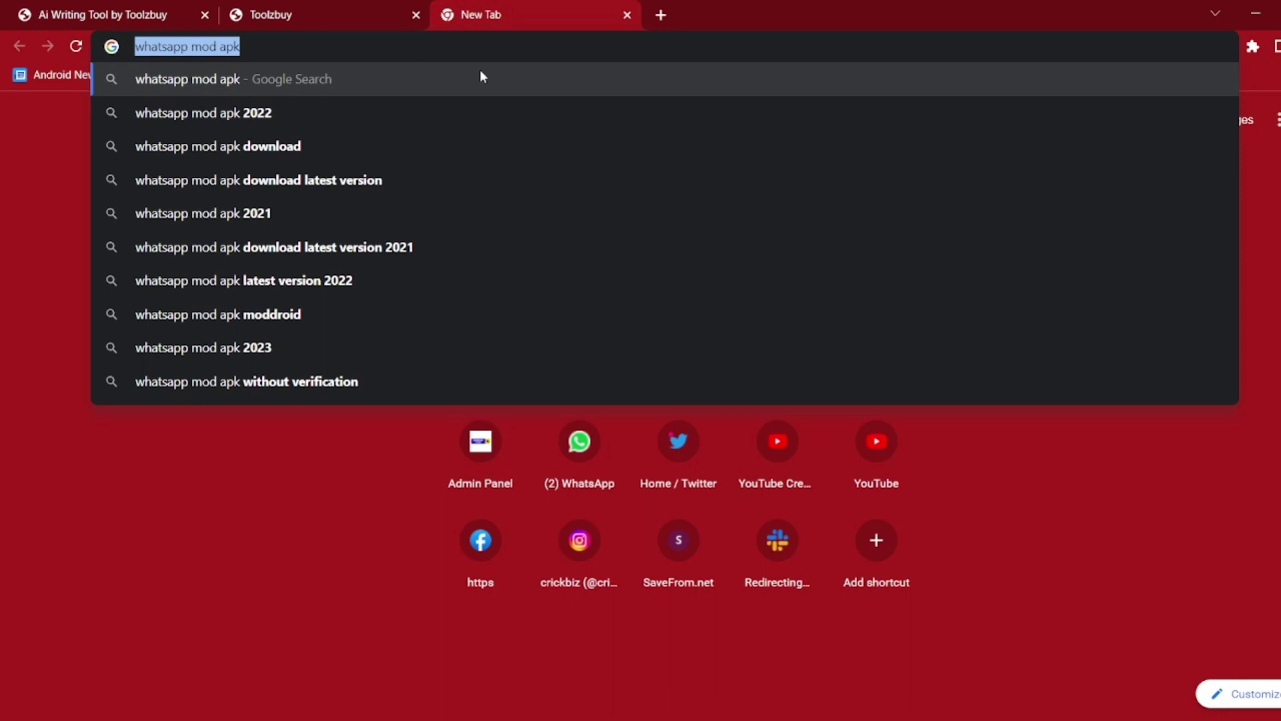
Step: Create a new document named "whatsapp mod apk" in the Toolzbuy AI writer
{"action": "left_click", "coordinate": [374, 10]}
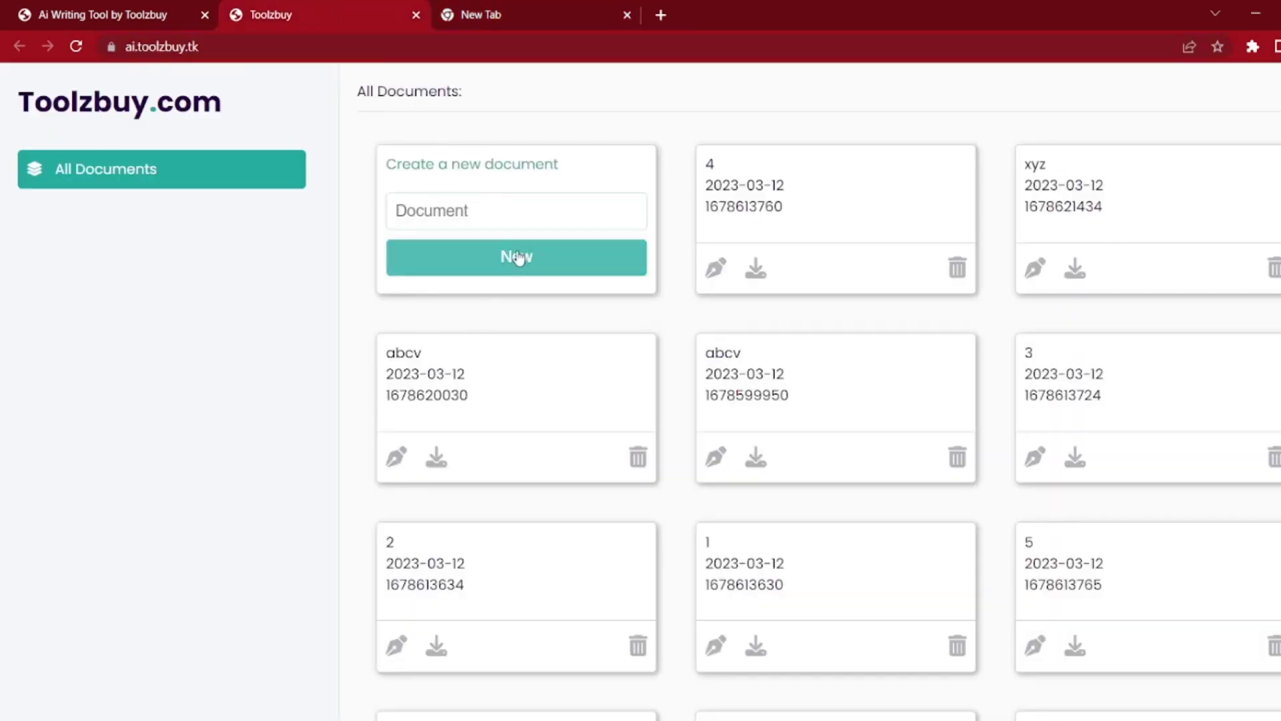
{"action": "left_click", "coordinate": [502, 211]}
{"action": "key", "text": "ctrl+v"}
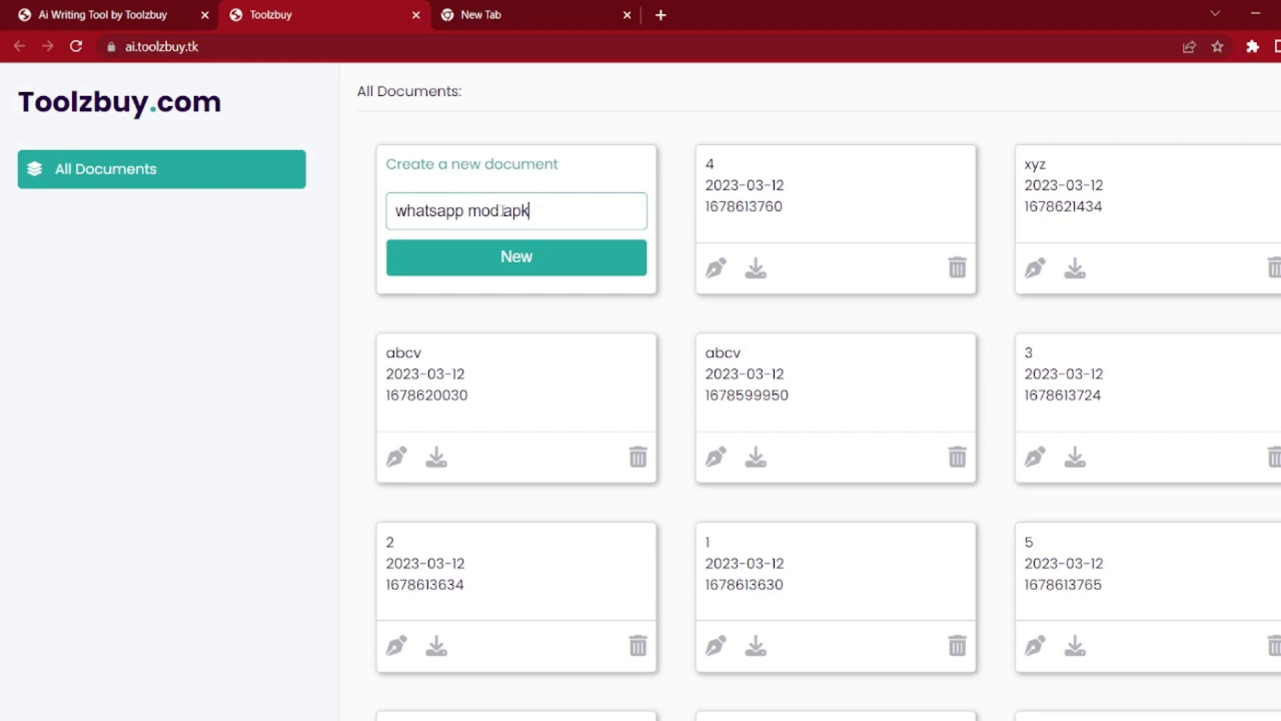
{"action": "left_click", "coordinate": [522, 270]}
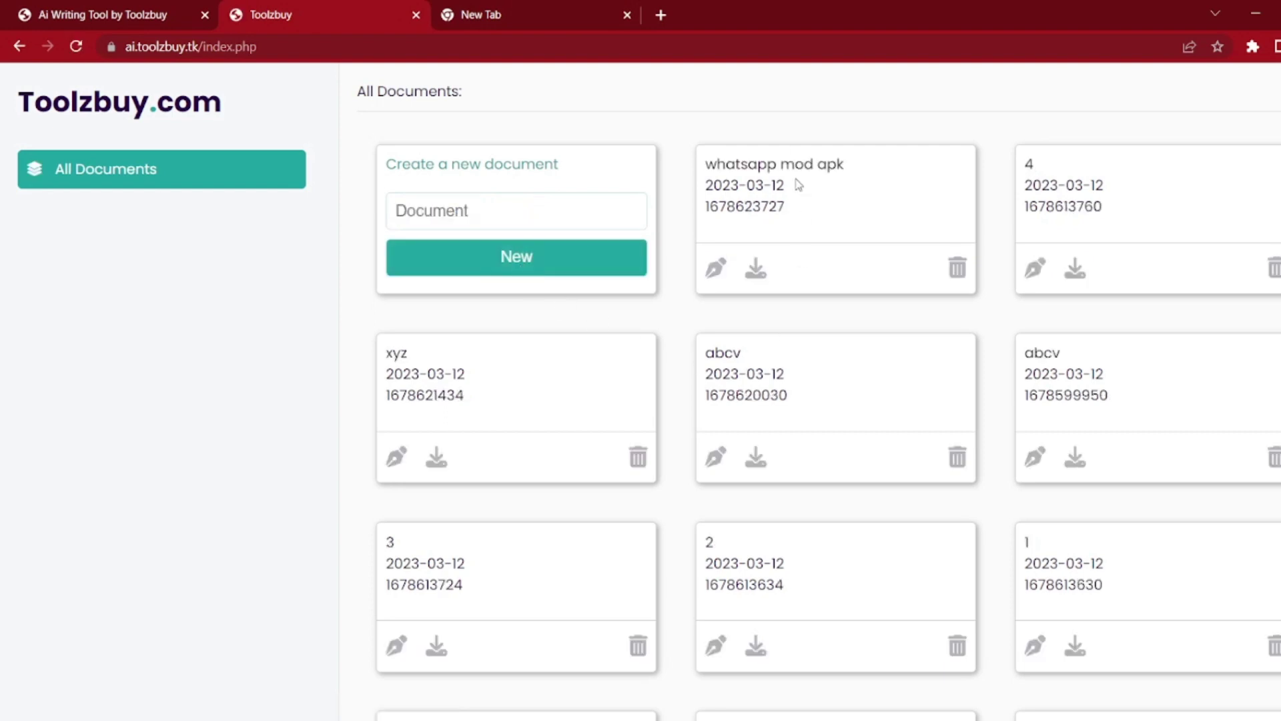
Step: Open the "whatsapp mod apk" document for writing and look through the available tool categories
{"action": "left_click", "coordinate": [709, 278]}
{"action": "left_click", "coordinate": [382, 189]}
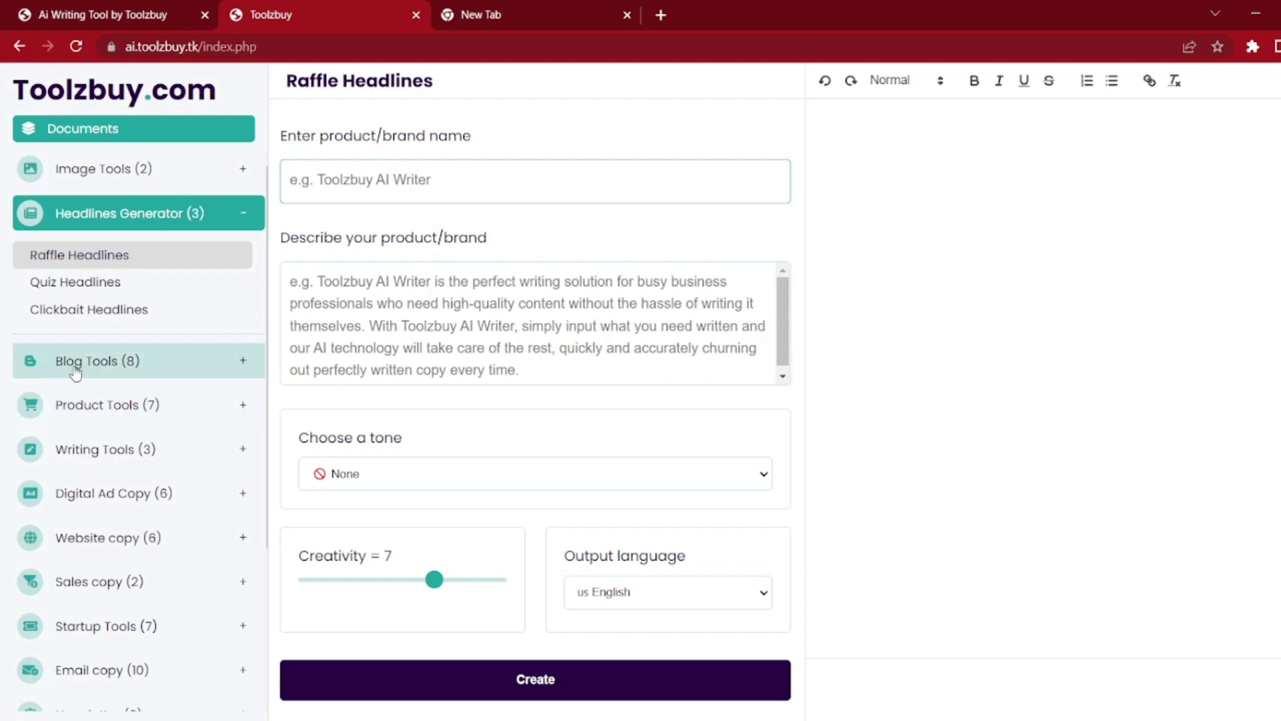
{"action": "scroll", "coordinate": [73, 374], "scroll_direction": "down", "scroll_amount": 2}
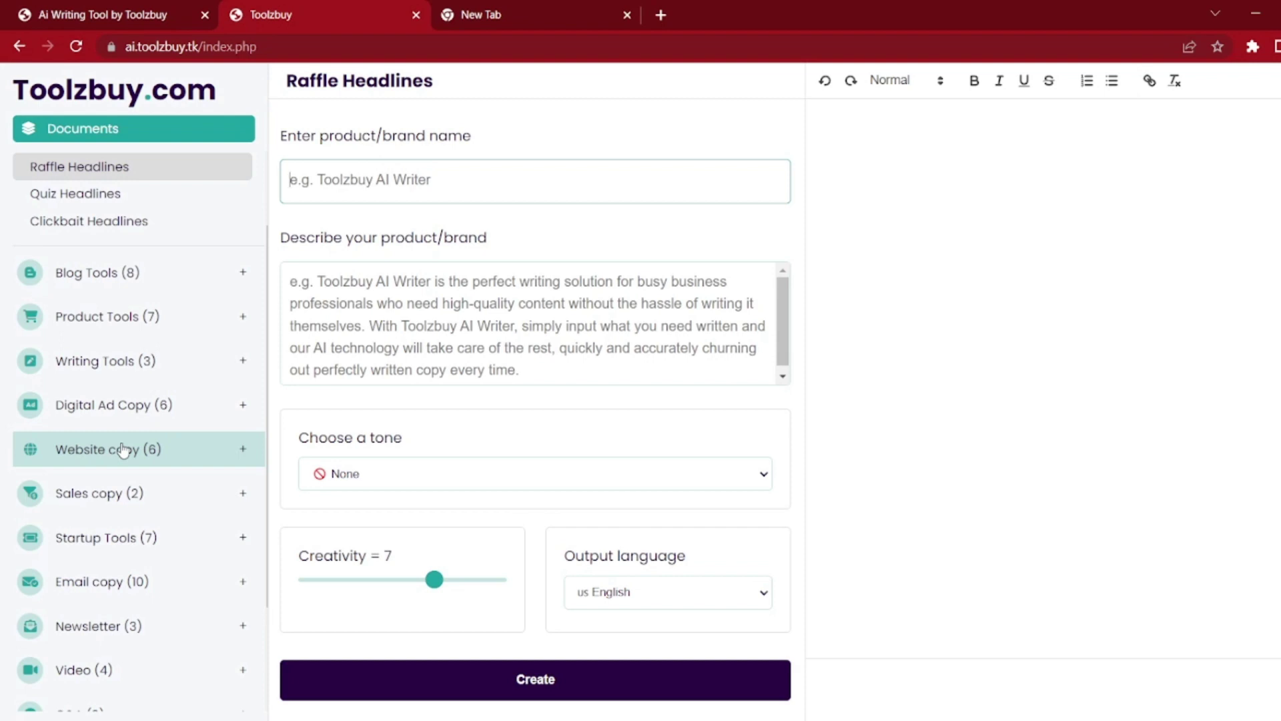
{"action": "scroll", "coordinate": [114, 449], "scroll_direction": "down", "scroll_amount": 2}
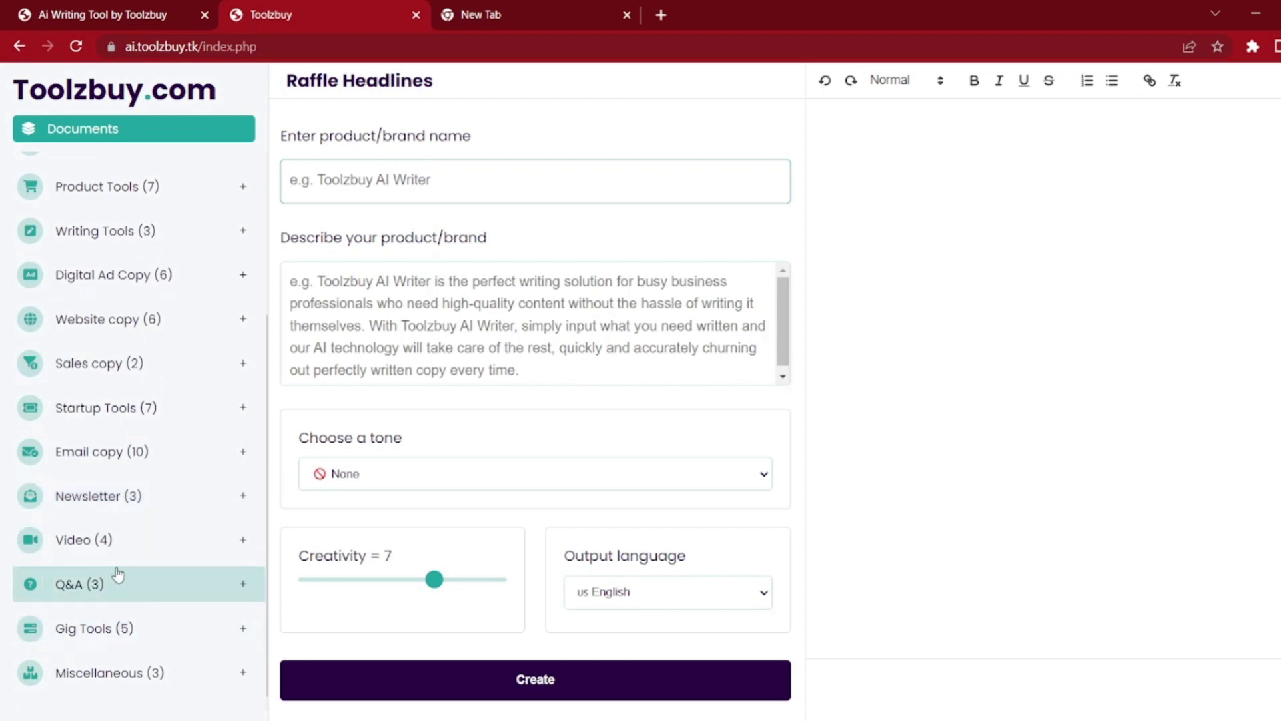
{"action": "scroll", "coordinate": [113, 573], "scroll_direction": "up", "scroll_amount": 2}
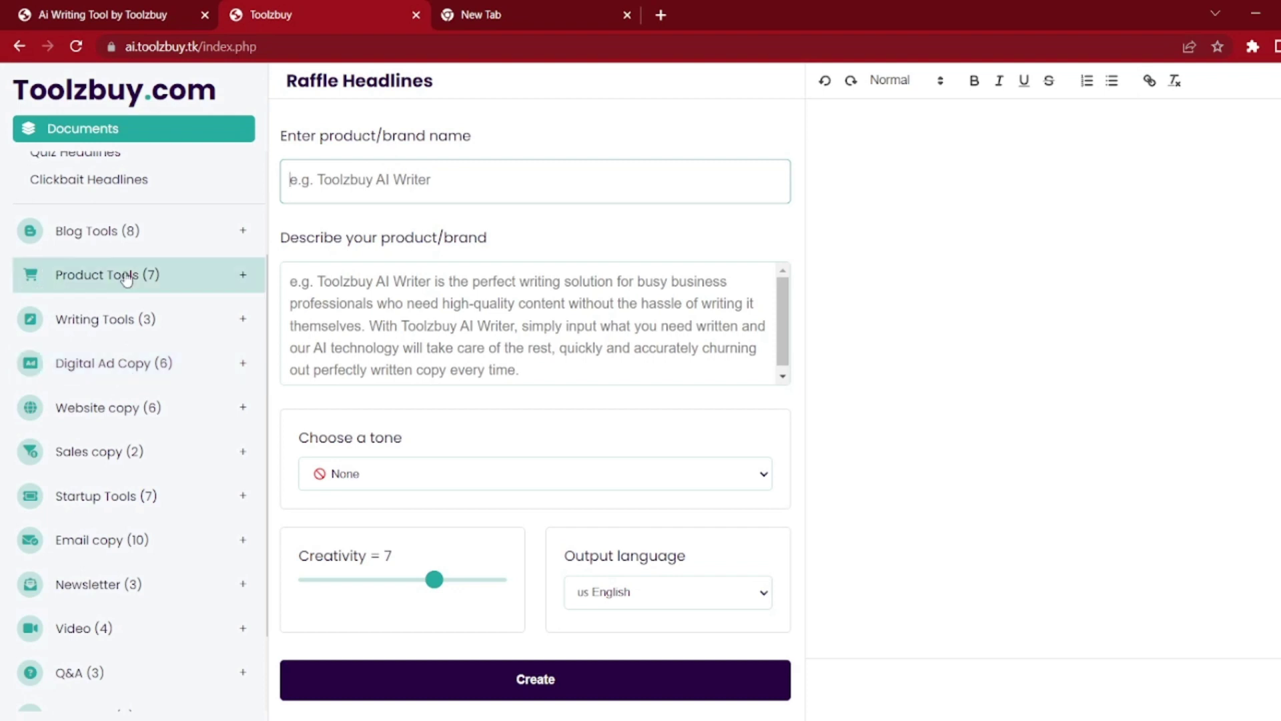
Step: Choose the Blog Post tool from Blog Tools and enter "whatsapp mod apk" as the blog title
{"action": "left_click", "coordinate": [133, 230]}
{"action": "scroll", "coordinate": [130, 235], "scroll_direction": "up", "scroll_amount": 3}
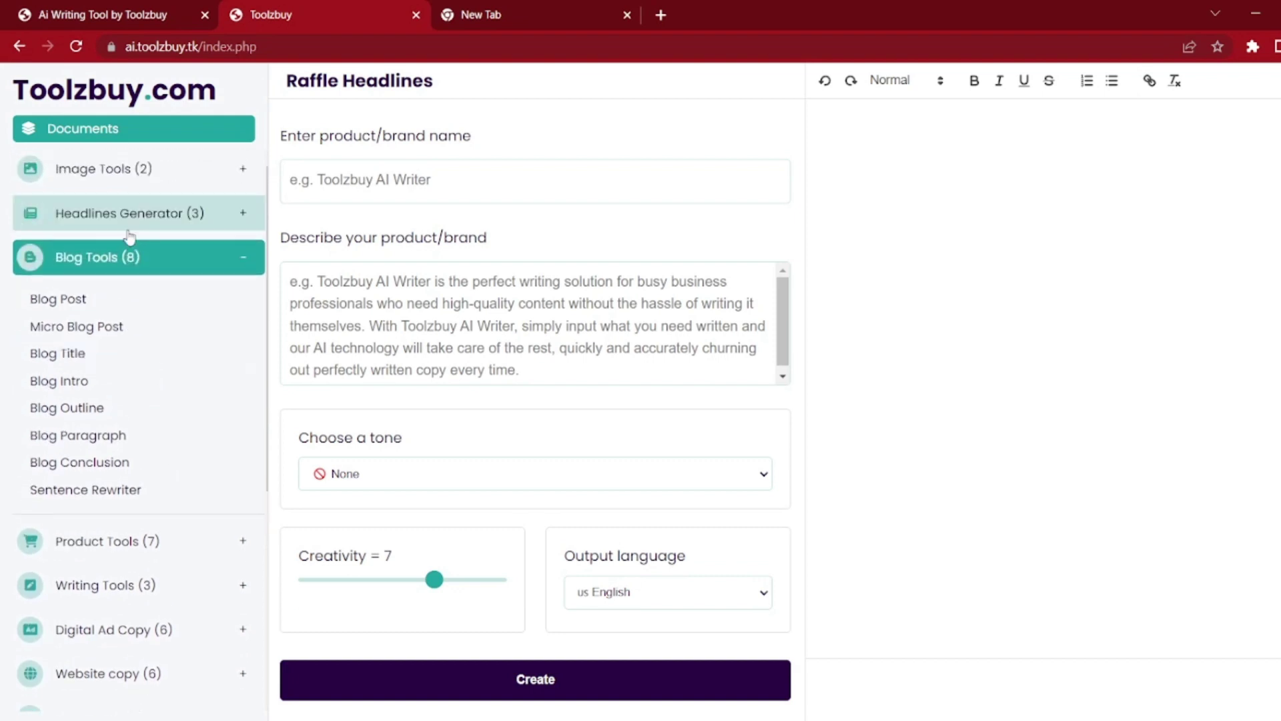
{"action": "left_click", "coordinate": [133, 301]}
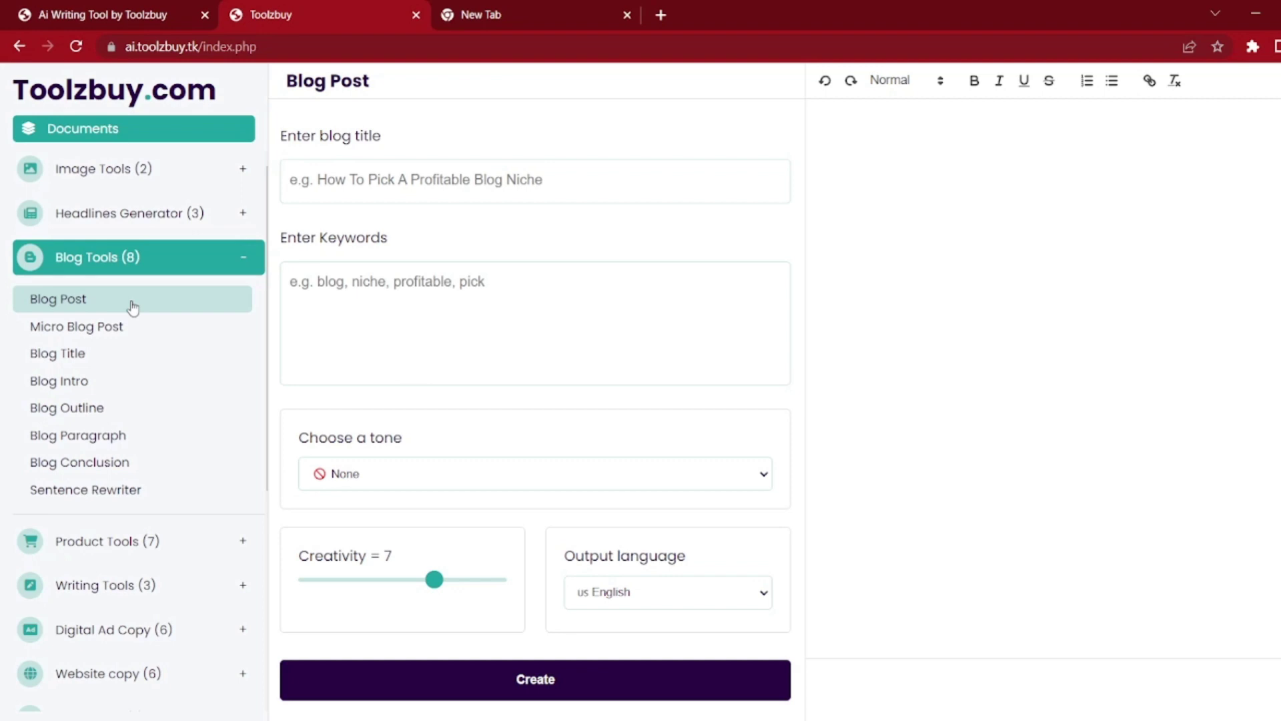
{"action": "left_click", "coordinate": [365, 188]}
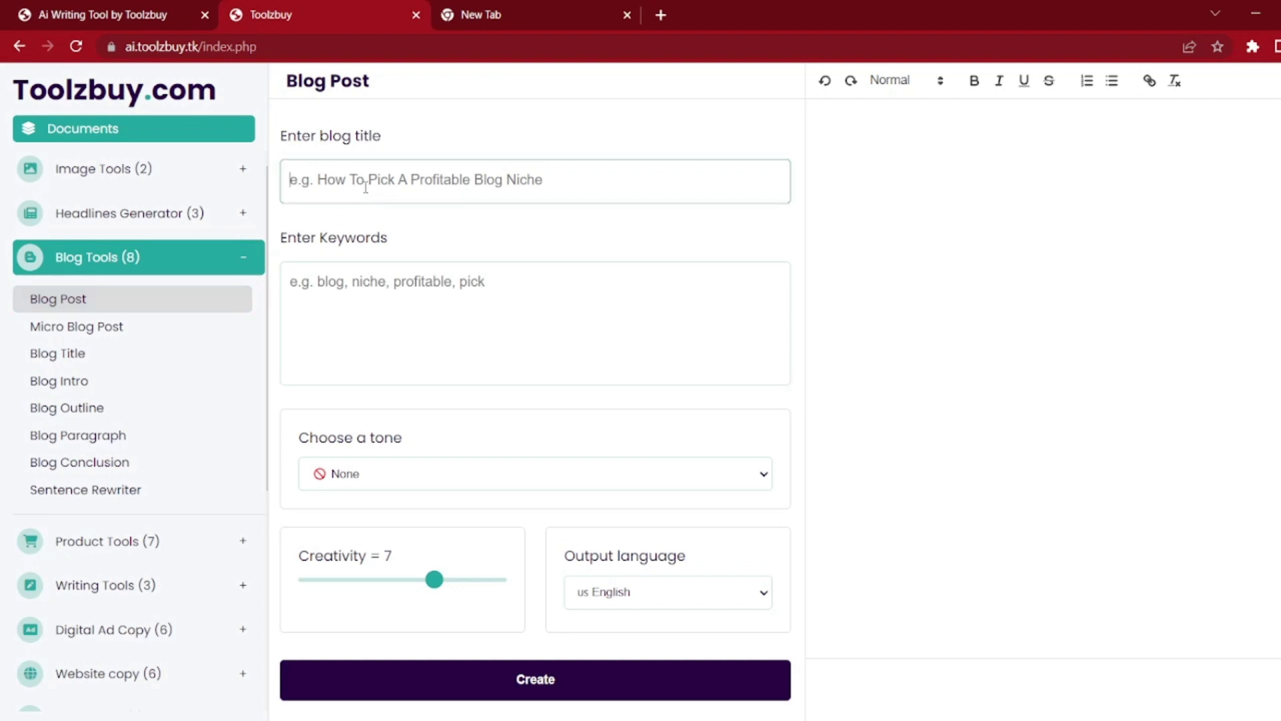
{"action": "key", "text": "ctrl+v"}
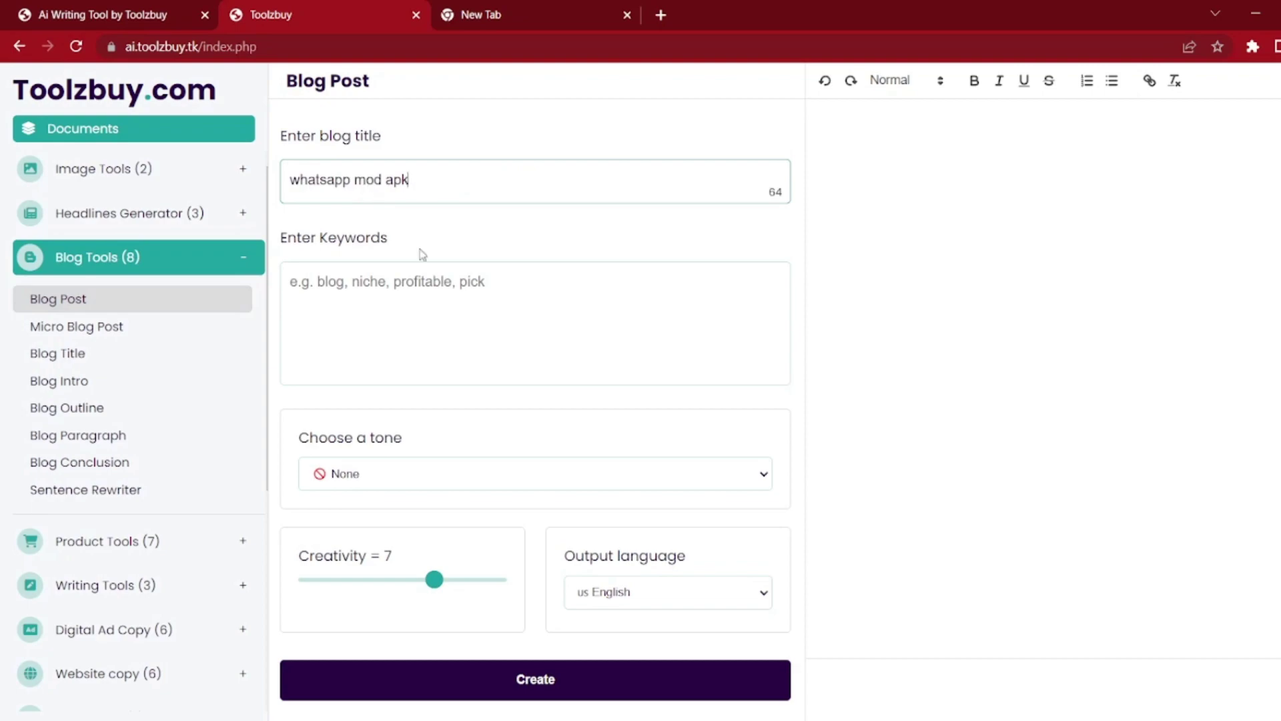
Step: Copy "whatsapp mod apk" from the New Tab page and open Semrush from the Toolzbuy dashboard through account access 1
{"action": "left_click", "coordinate": [524, 9]}
{"action": "key", "text": "ctrl+c"}
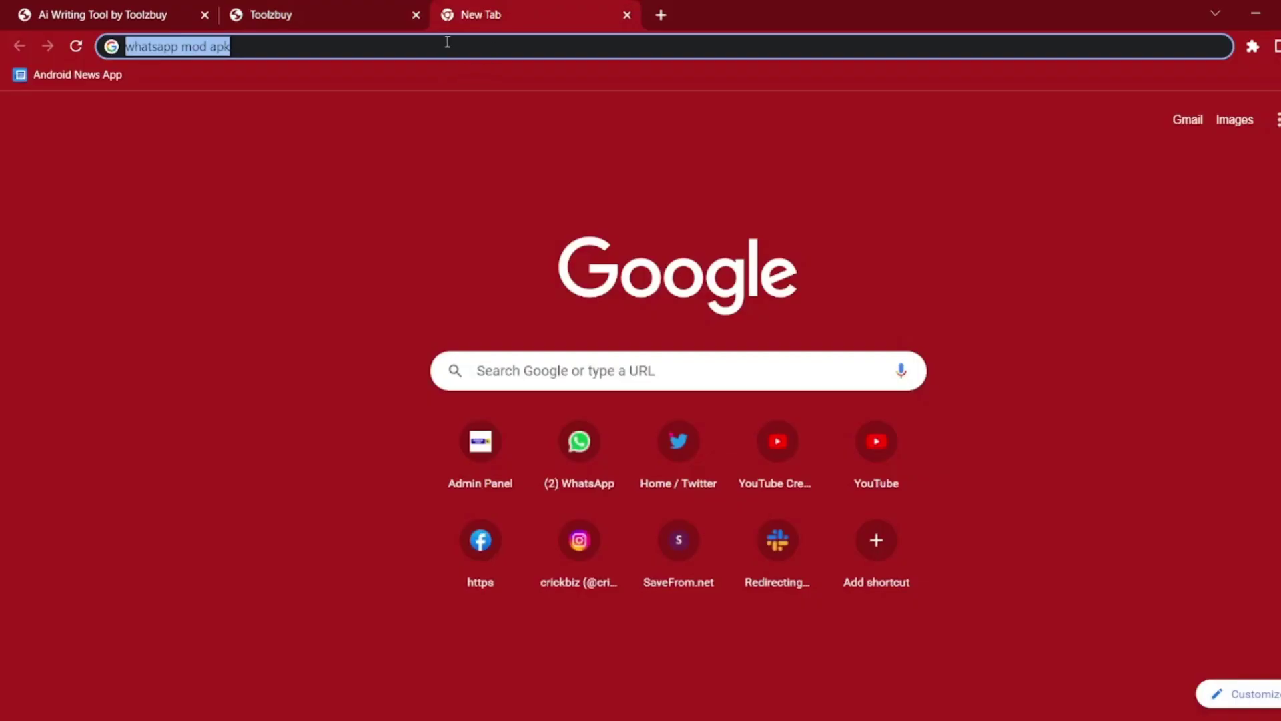
{"action": "left_click", "coordinate": [41, 8]}
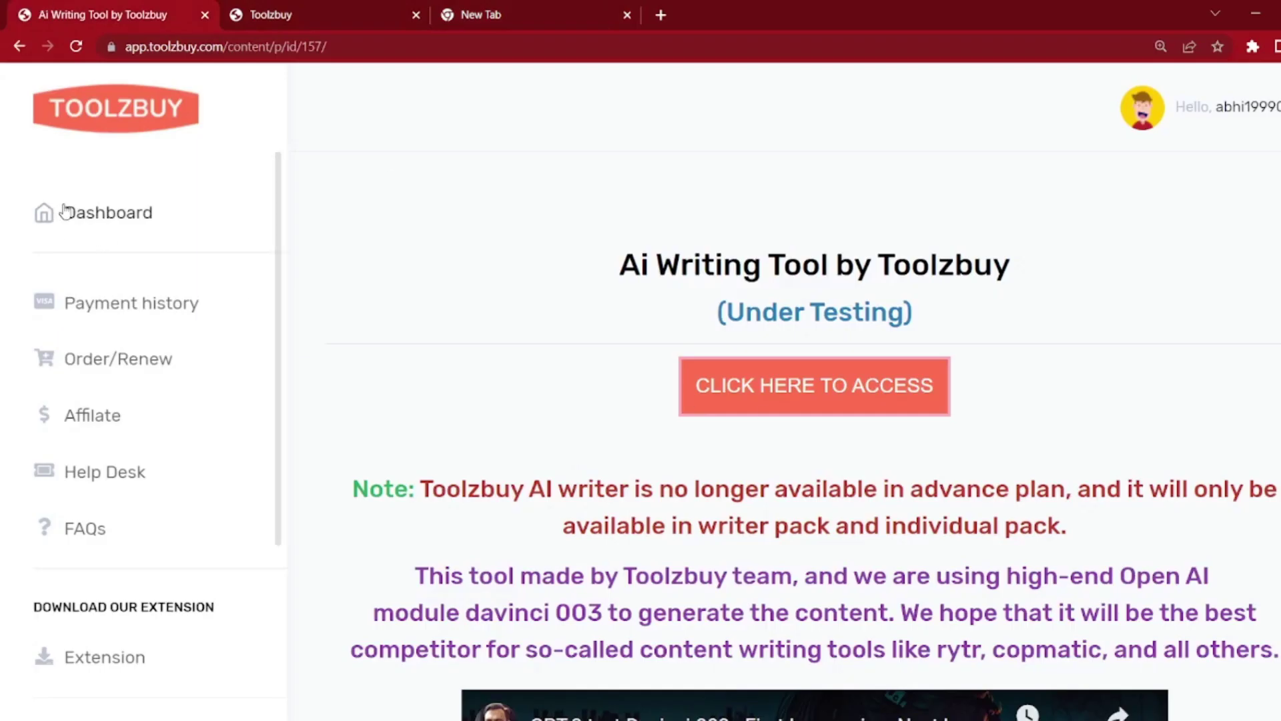
{"action": "left_click", "coordinate": [77, 222]}
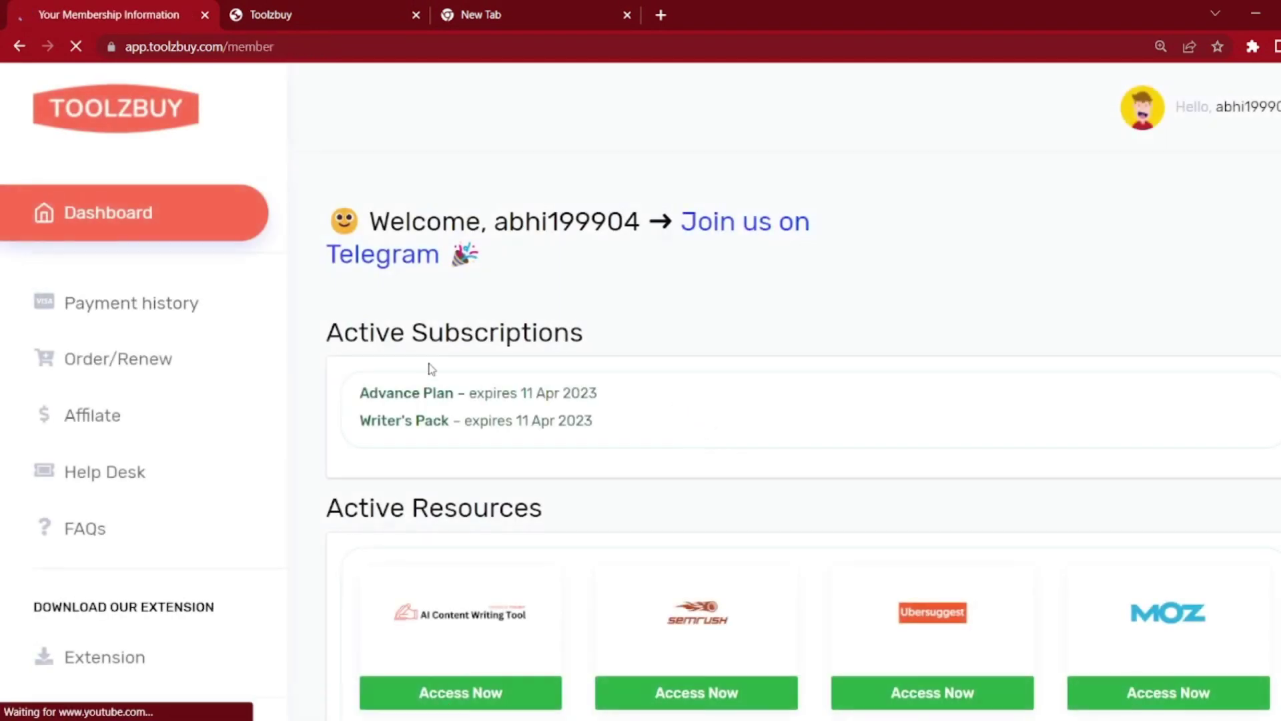
{"action": "scroll", "coordinate": [929, 337], "scroll_direction": "down", "scroll_amount": 5}
{"action": "left_click", "coordinate": [712, 340]}
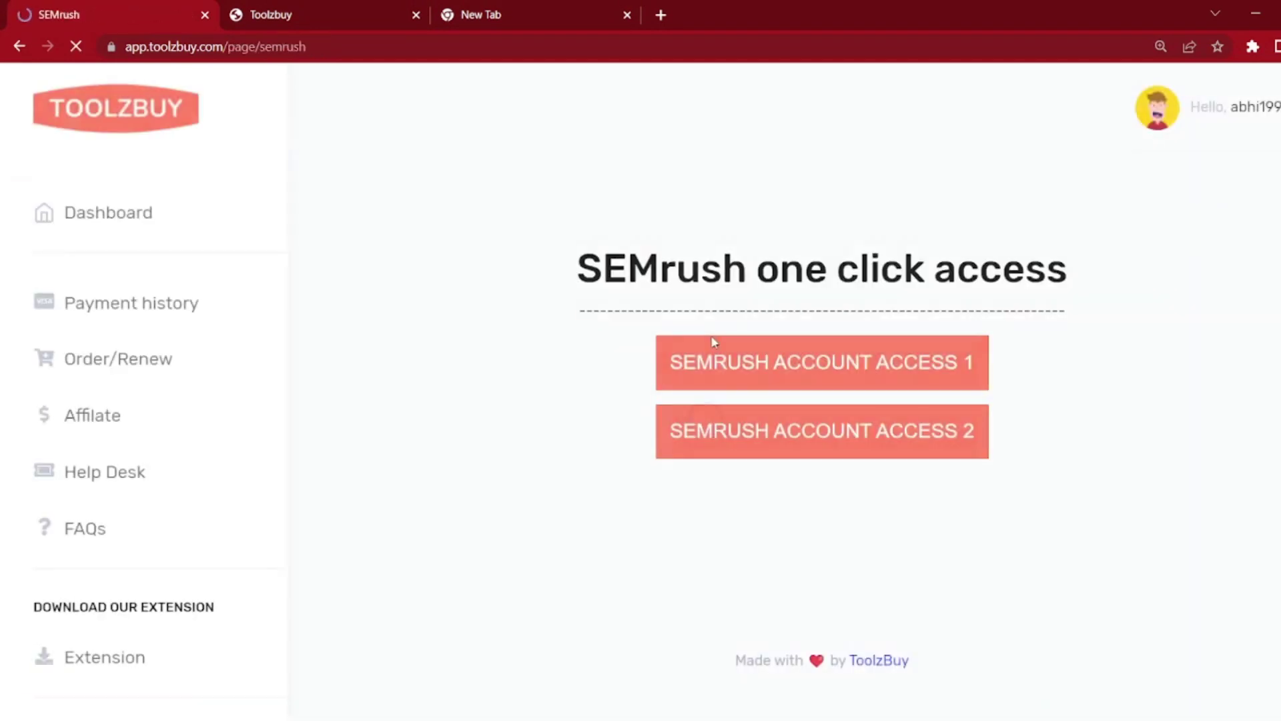
{"action": "left_click", "coordinate": [736, 360]}
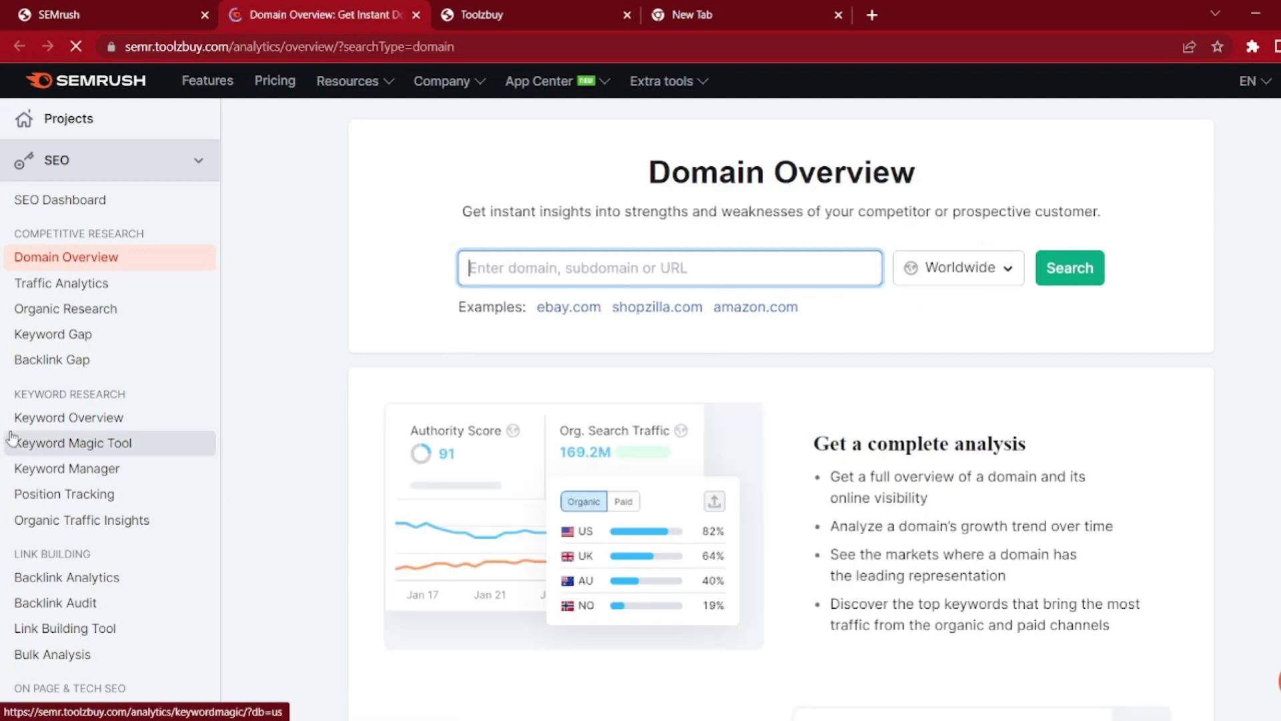
Step: Run a Semrush Keyword Overview search for "whatsapp mod apk" with India as the country
{"action": "left_click", "coordinate": [58, 421]}
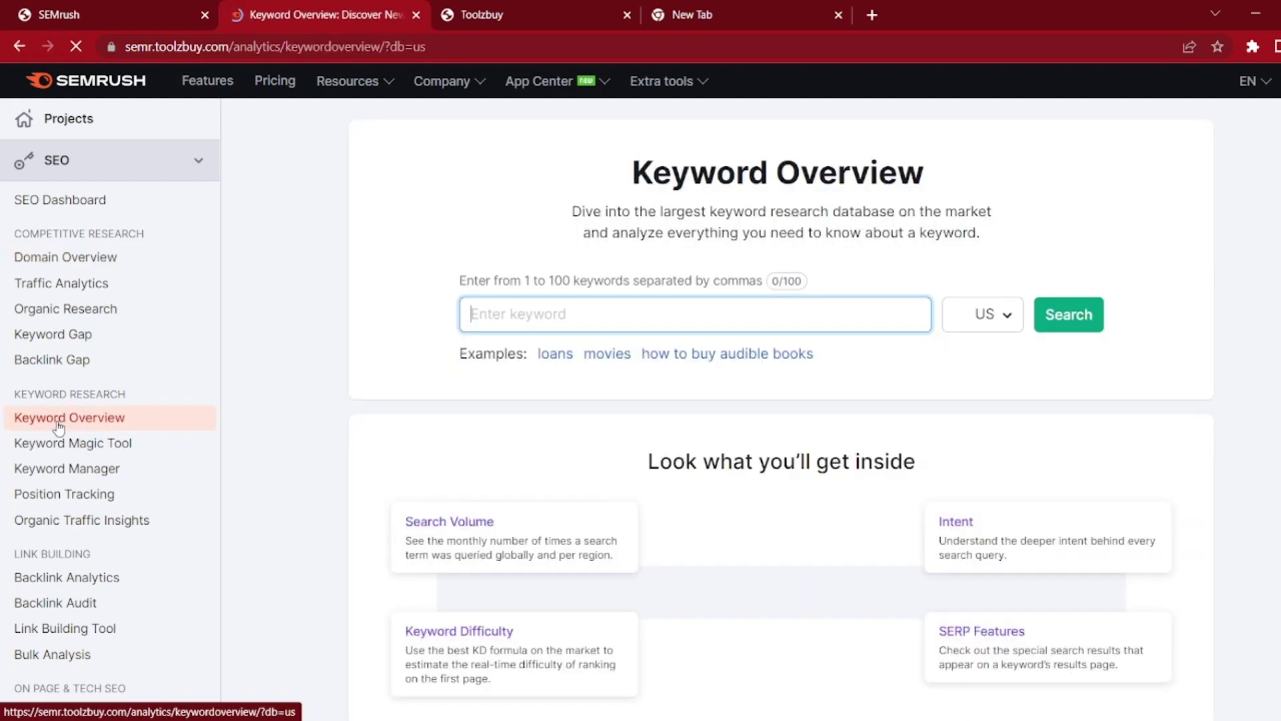
{"action": "key", "text": "ctrl+v"}
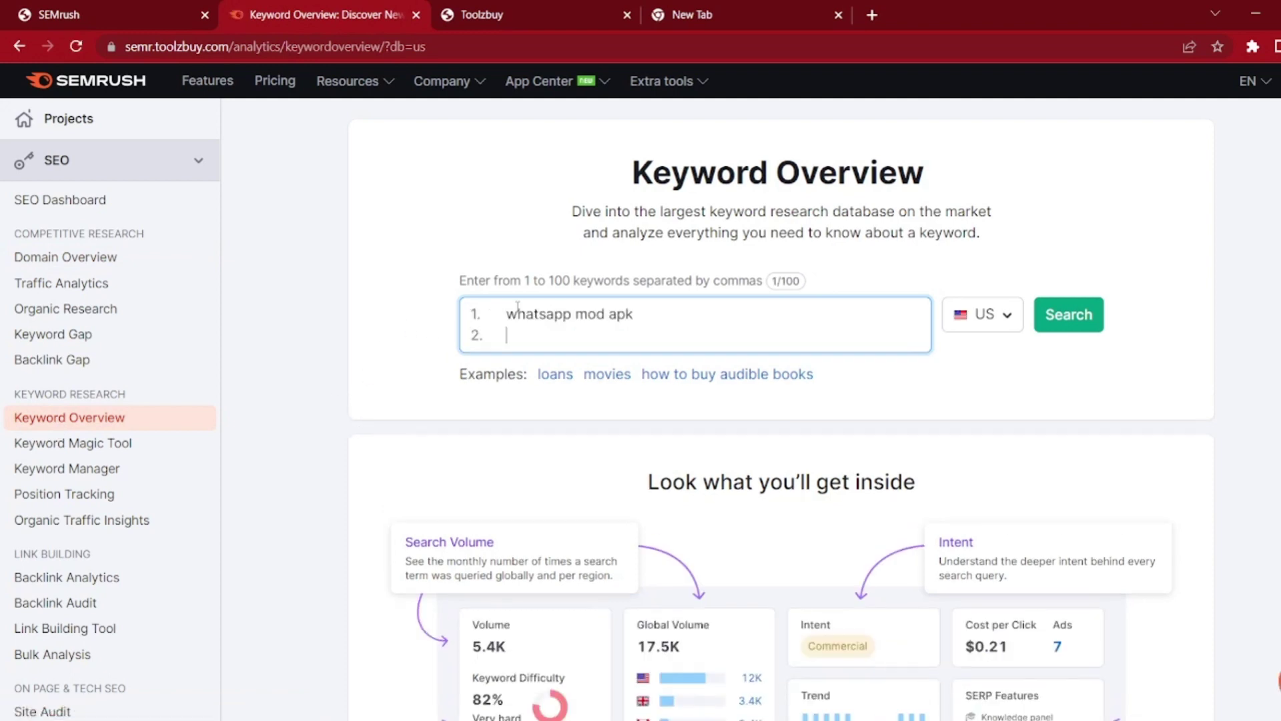
{"action": "left_click", "coordinate": [984, 314]}
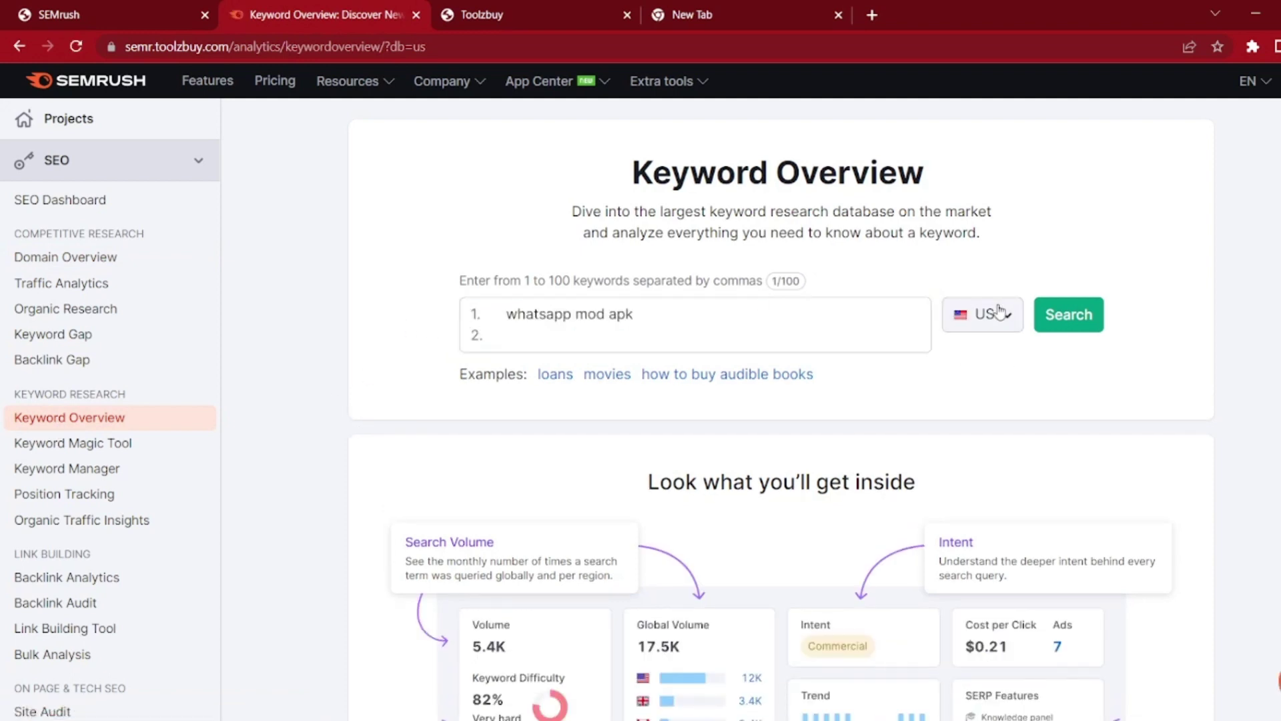
{"action": "type", "text": "india"}
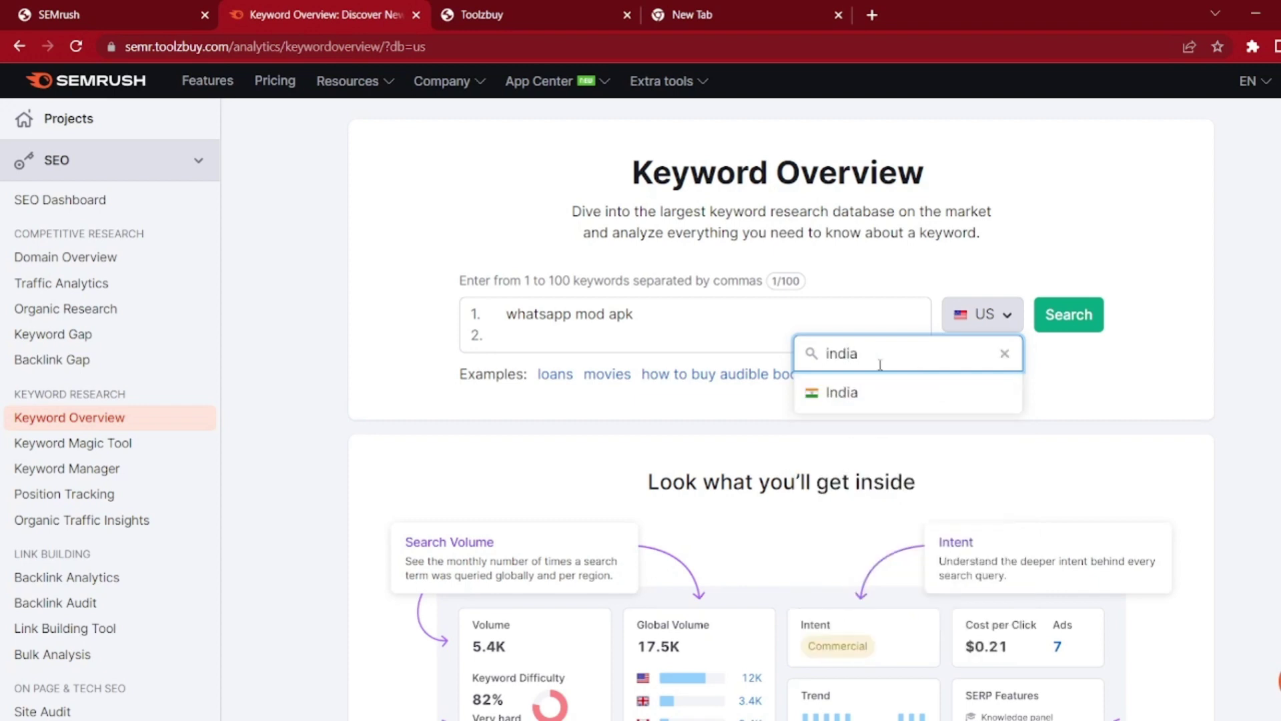
{"action": "left_click", "coordinate": [907, 404]}
{"action": "left_click", "coordinate": [1060, 319]}
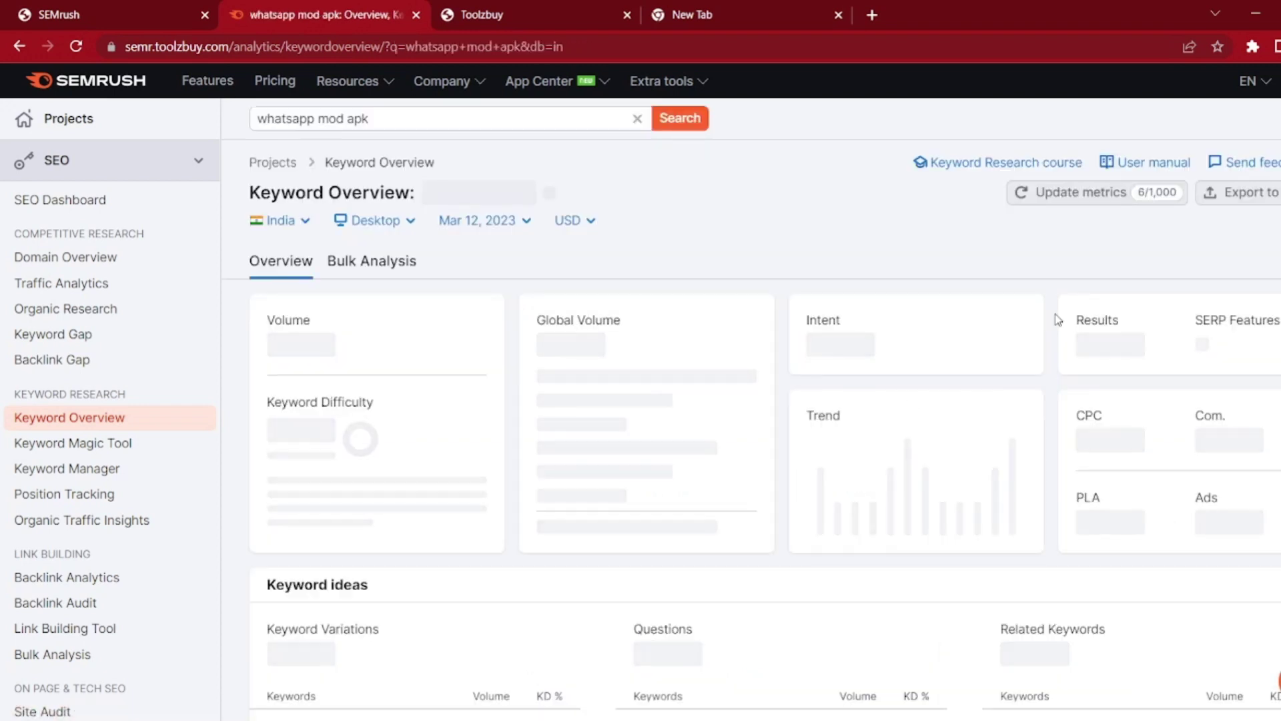
Step: Review the keyword's volume, difficulty and keyword ideas, and open the full list of keyword variations
{"action": "scroll", "coordinate": [1007, 375], "scroll_direction": "down", "scroll_amount": 3}
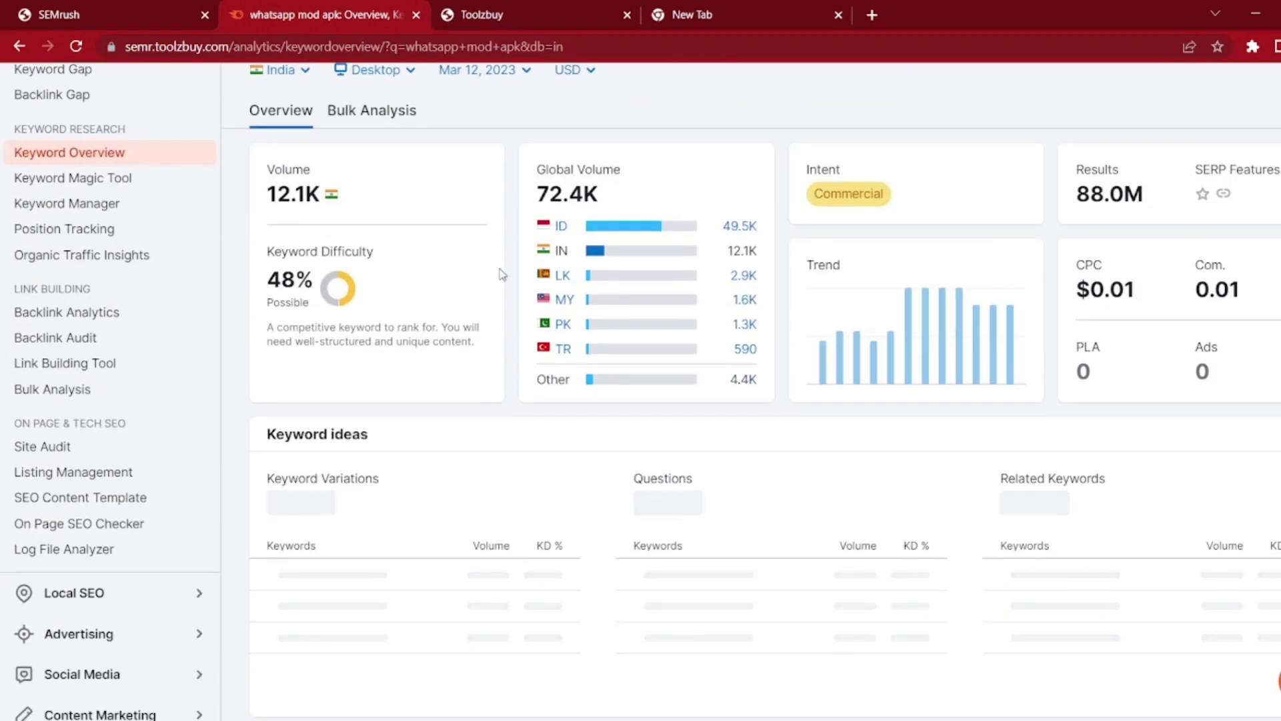
{"action": "scroll", "coordinate": [374, 260], "scroll_direction": "up", "scroll_amount": 1}
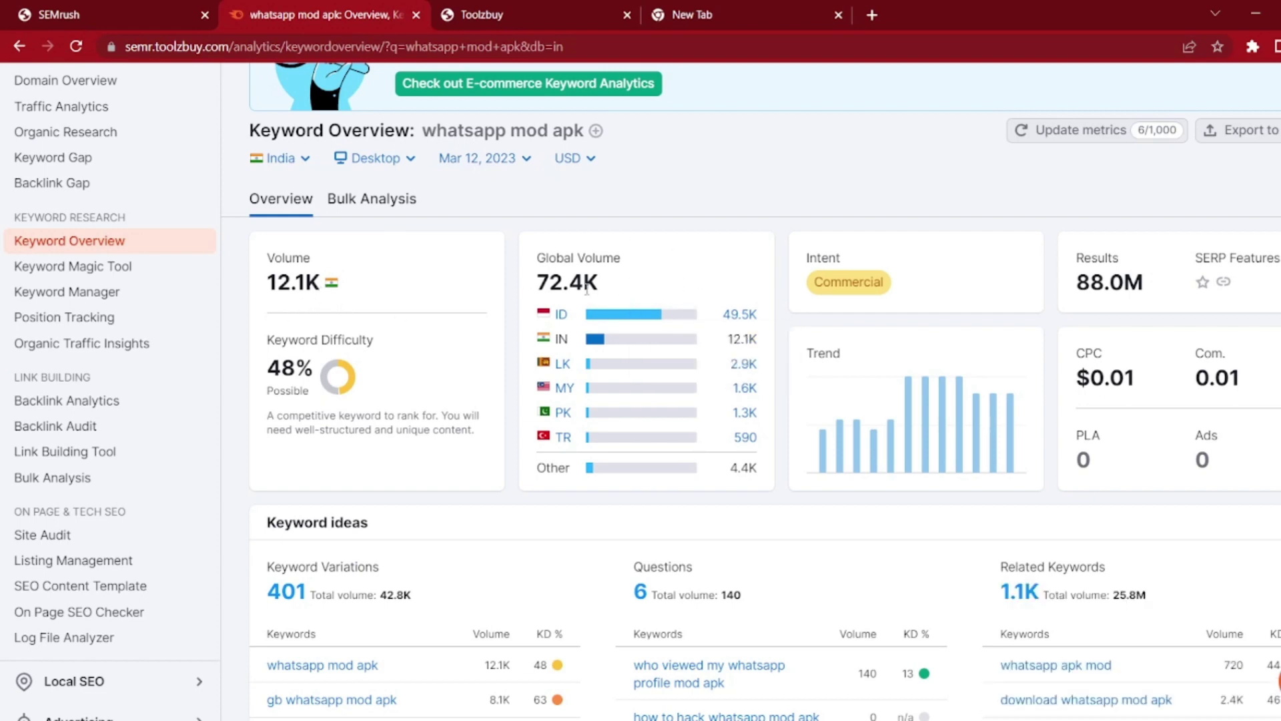
{"action": "scroll", "coordinate": [607, 297], "scroll_direction": "down", "scroll_amount": 5}
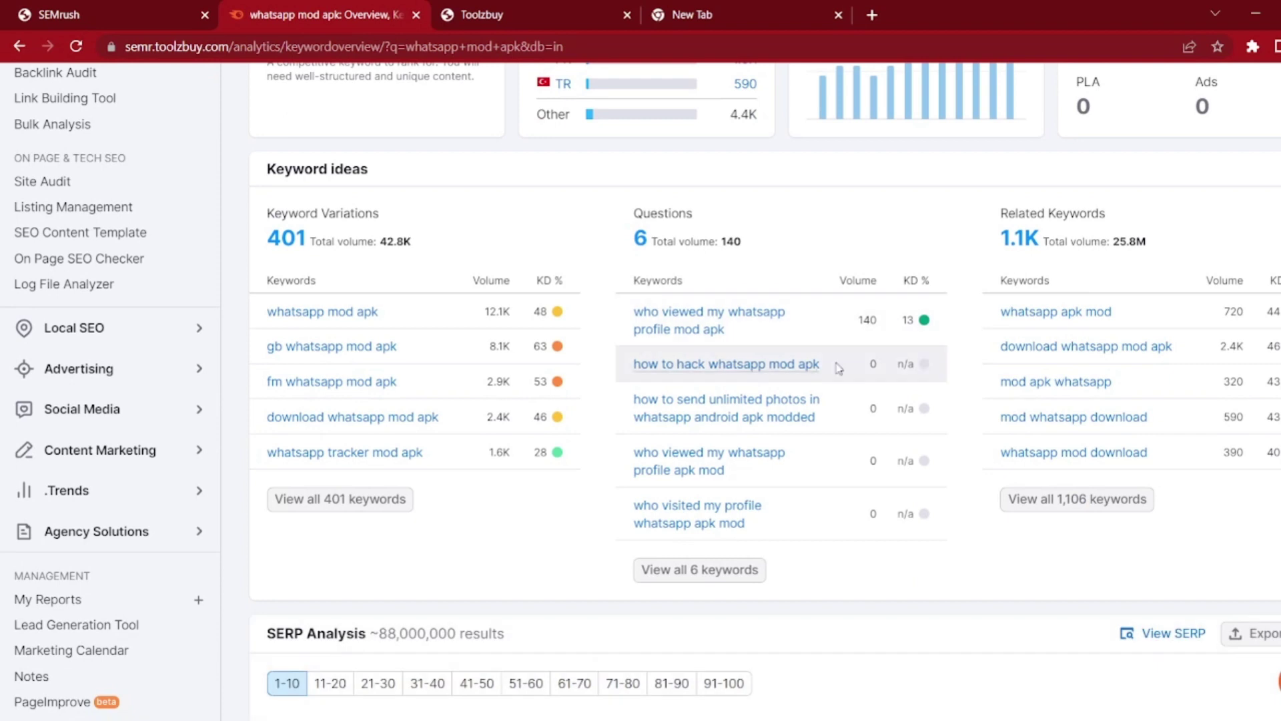
{"action": "left_click", "coordinate": [385, 500]}
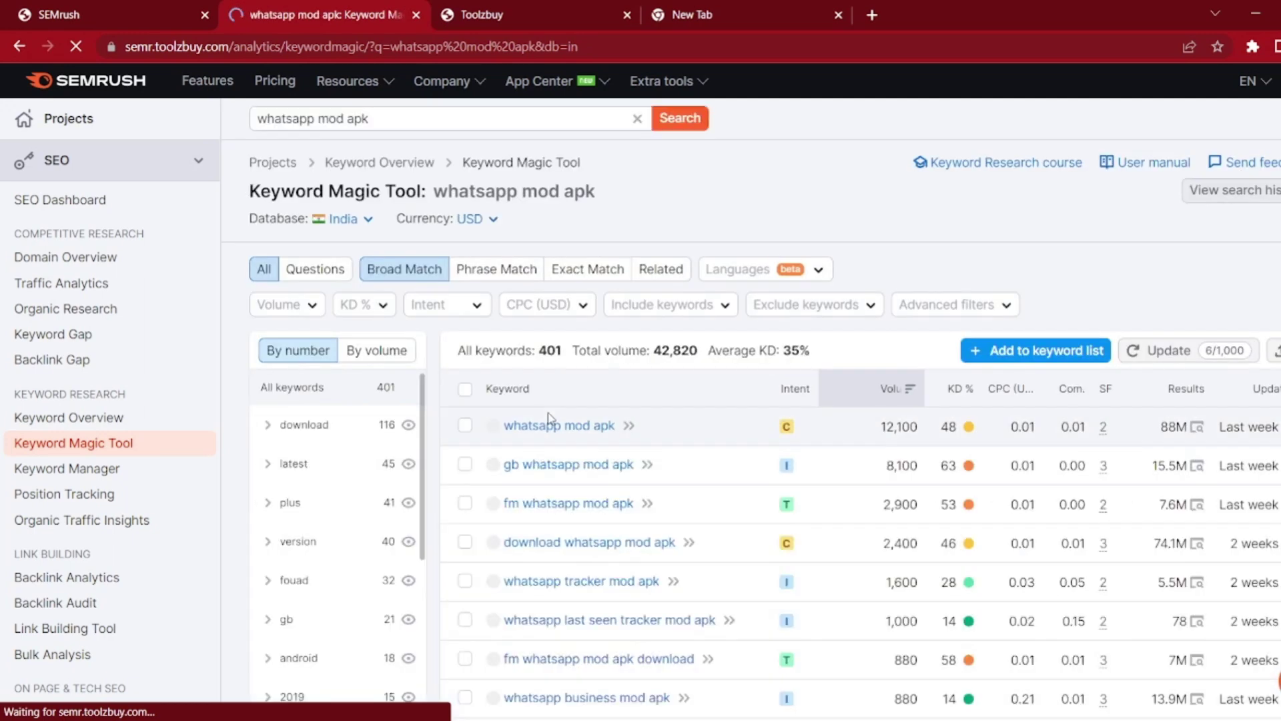
Step: Copy the keyword "whatsapp business mod apk" from the Semrush list into the Keywords field of the Toolzbuy Blog Post form
{"action": "scroll", "coordinate": [548, 420], "scroll_direction": "down", "scroll_amount": 4}
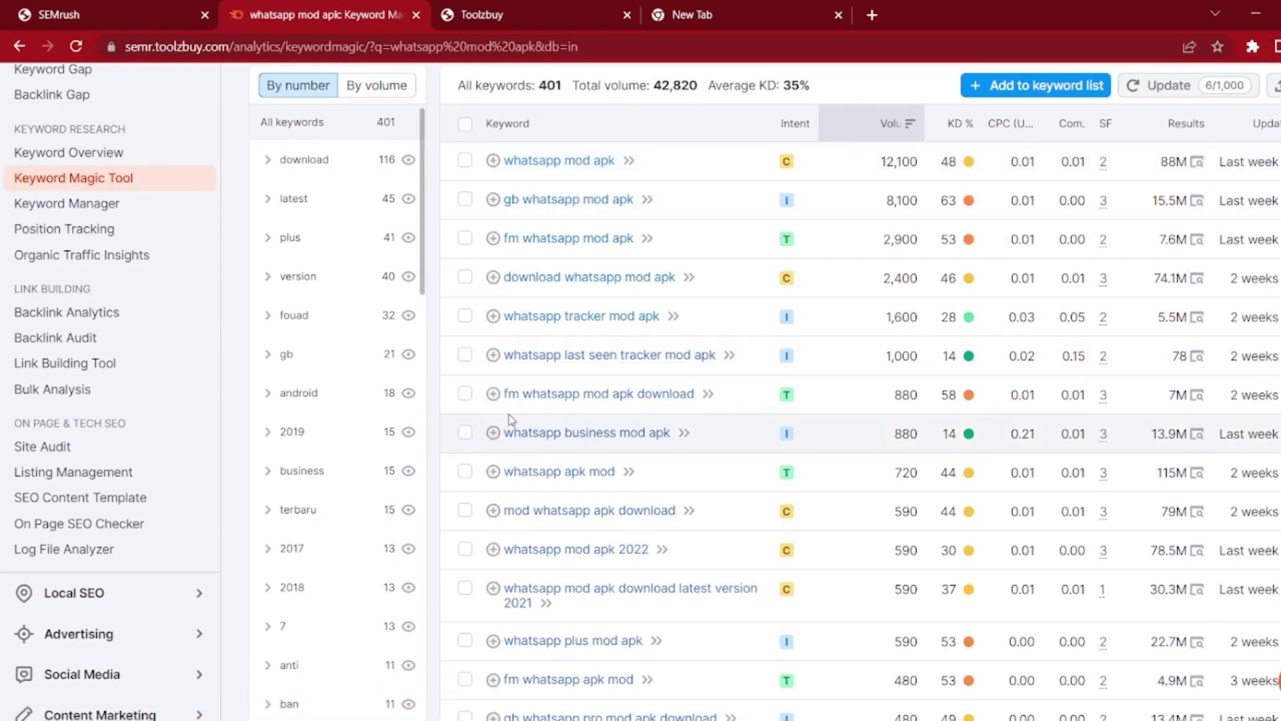
{"action": "left_click_drag", "start_coordinate": [507, 421], "coordinate": [662, 444]}
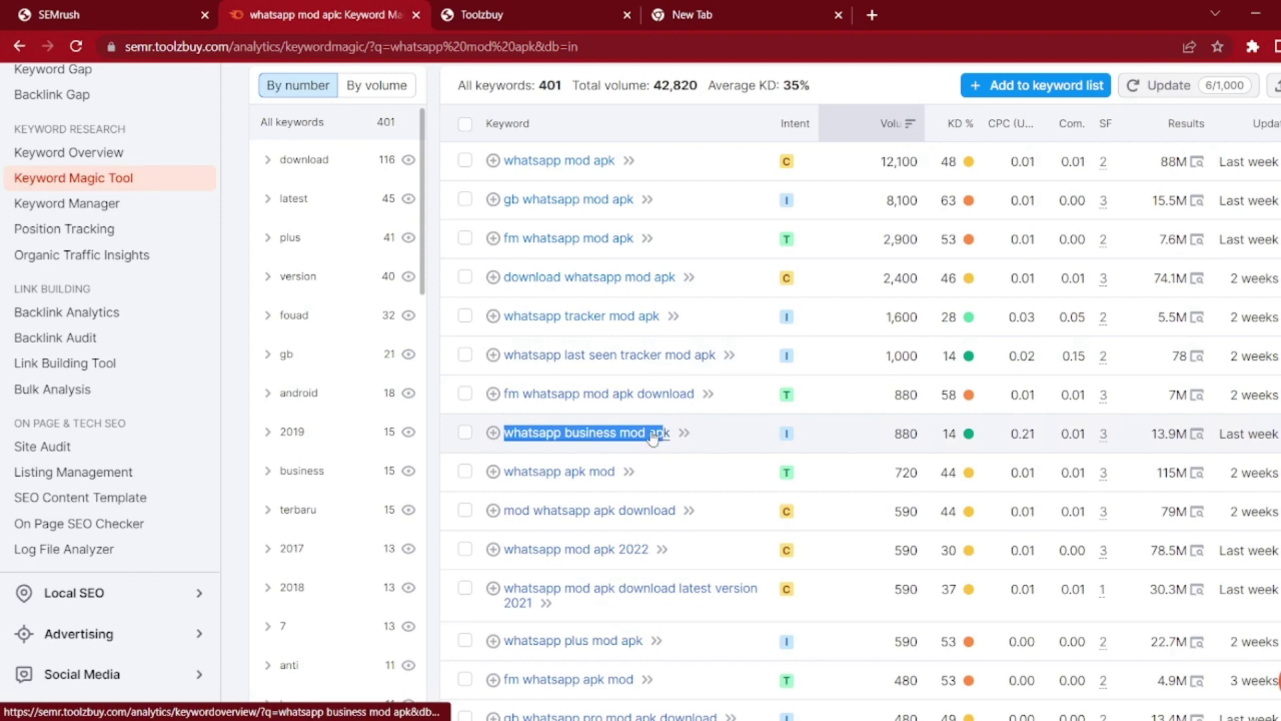
{"action": "right_click", "coordinate": [663, 446]}
{"action": "left_click", "coordinate": [672, 445]}
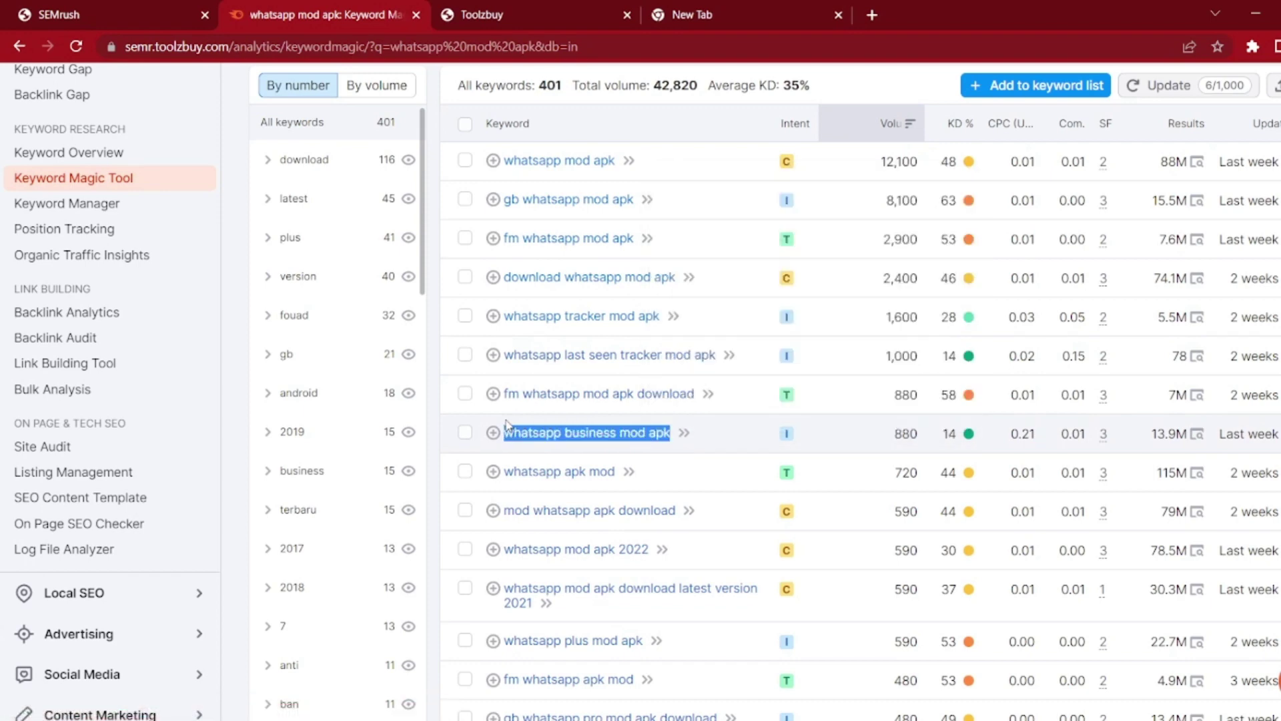
{"action": "right_click", "coordinate": [528, 435]}
{"action": "left_click", "coordinate": [579, 323]}
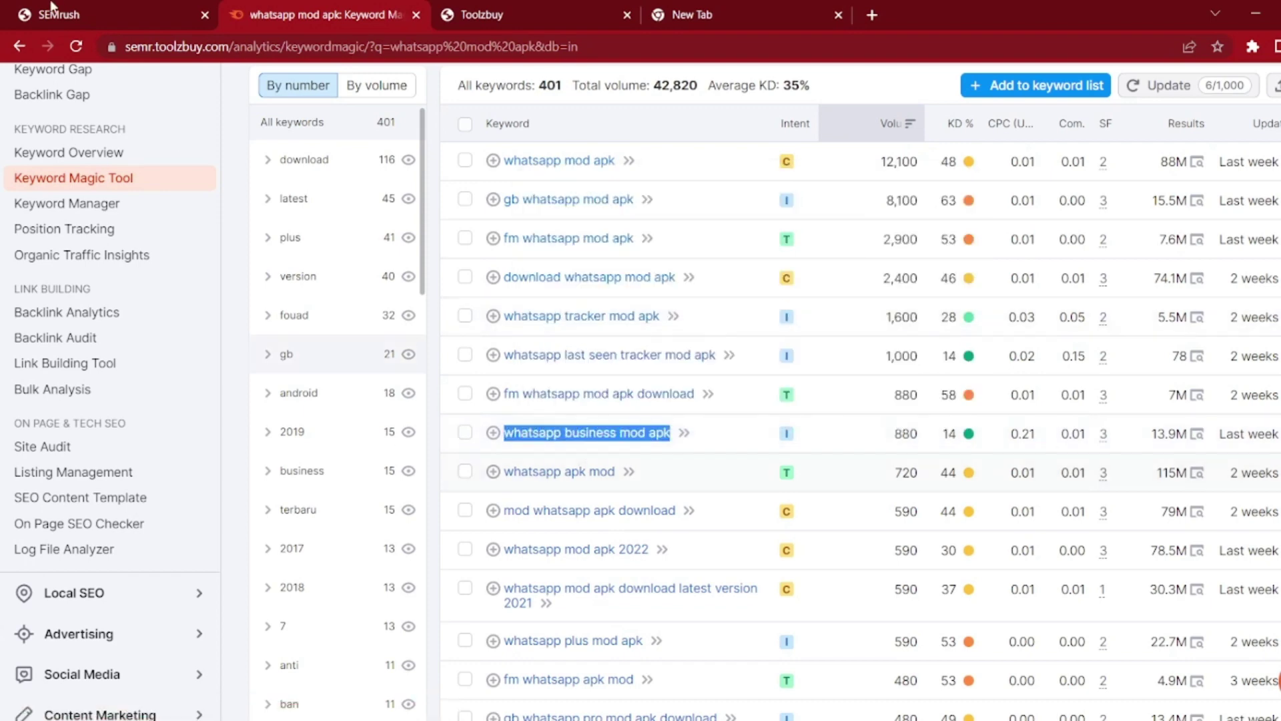
{"action": "left_click", "coordinate": [536, 8]}
{"action": "left_click", "coordinate": [356, 286]}
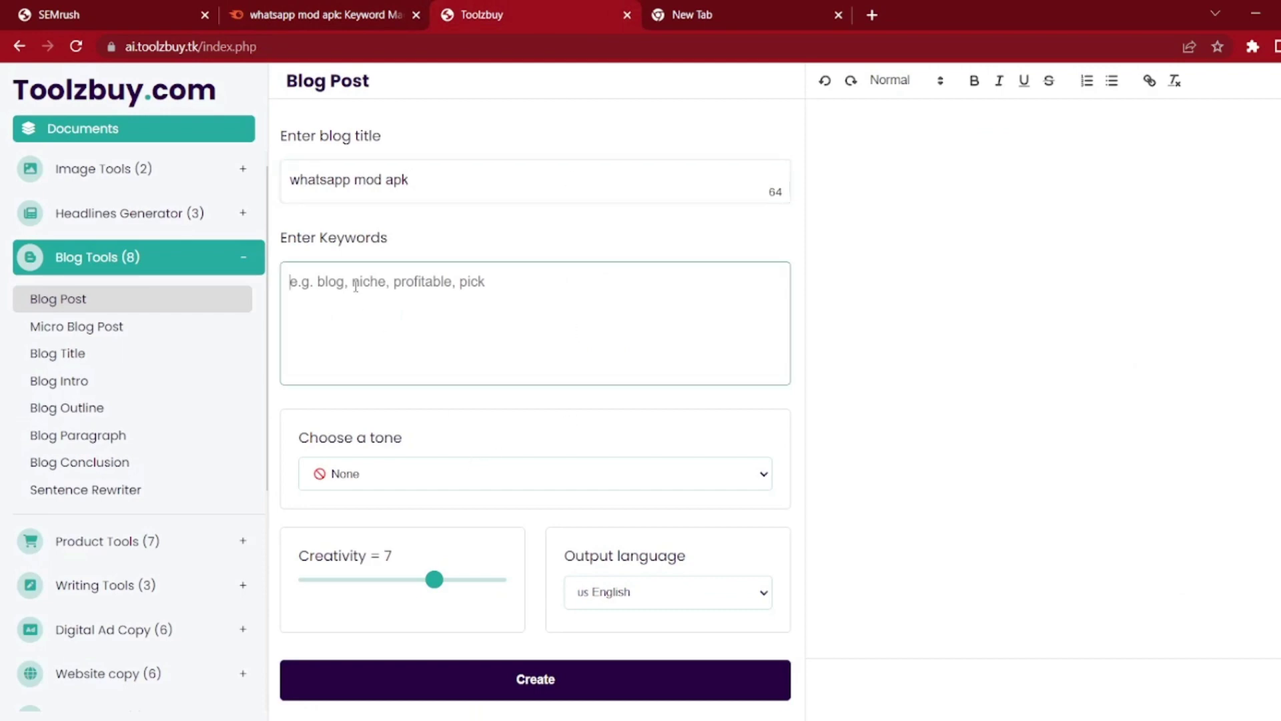
{"action": "key", "text": "ctrl+v"}
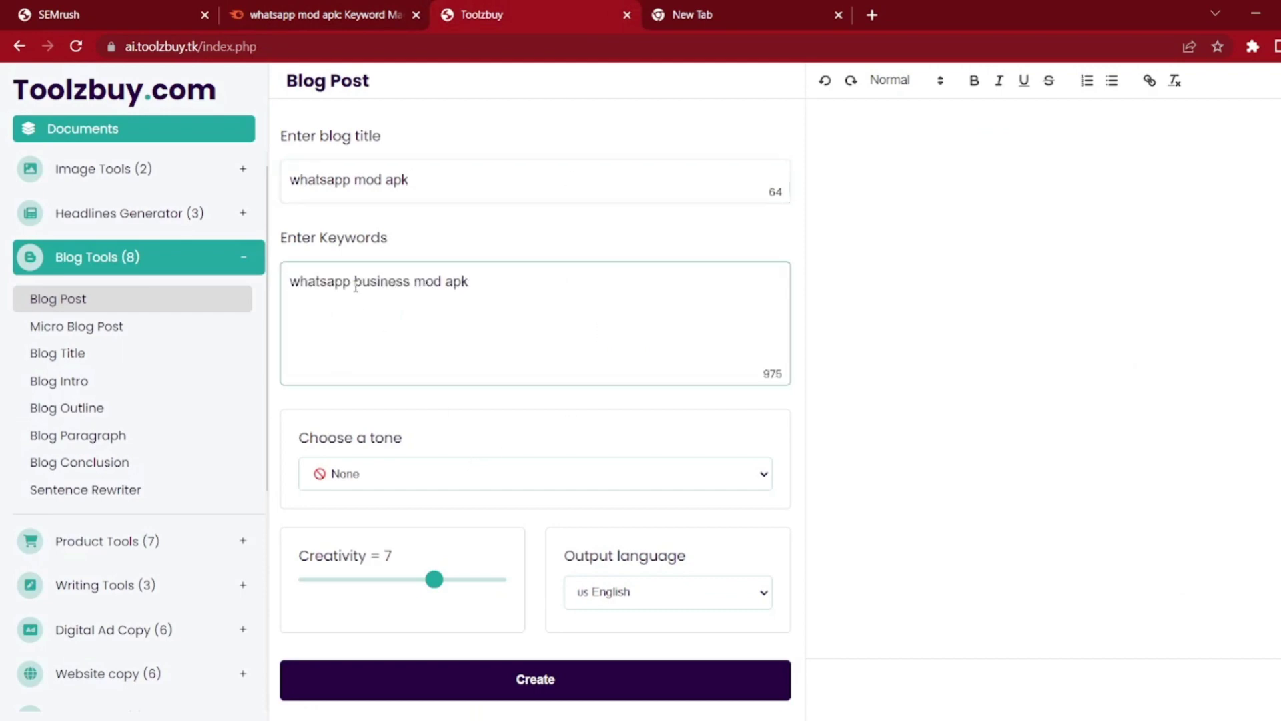
Step: Copy "gb whatsapp business mod apk" from the Semrush list and add it on a second line of the blog post's keywords
{"action": "left_click", "coordinate": [339, 8]}
{"action": "scroll", "coordinate": [582, 505], "scroll_direction": "down", "scroll_amount": 4}
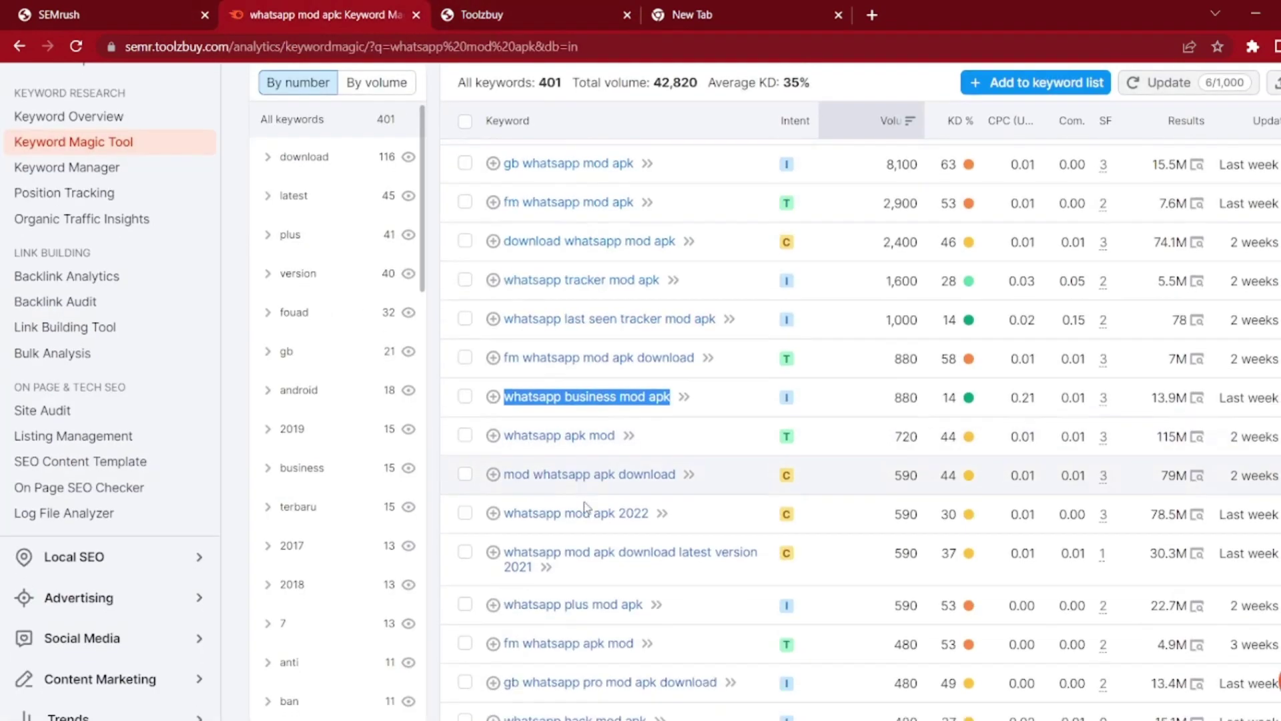
{"action": "scroll", "coordinate": [583, 505], "scroll_direction": "down", "scroll_amount": 5}
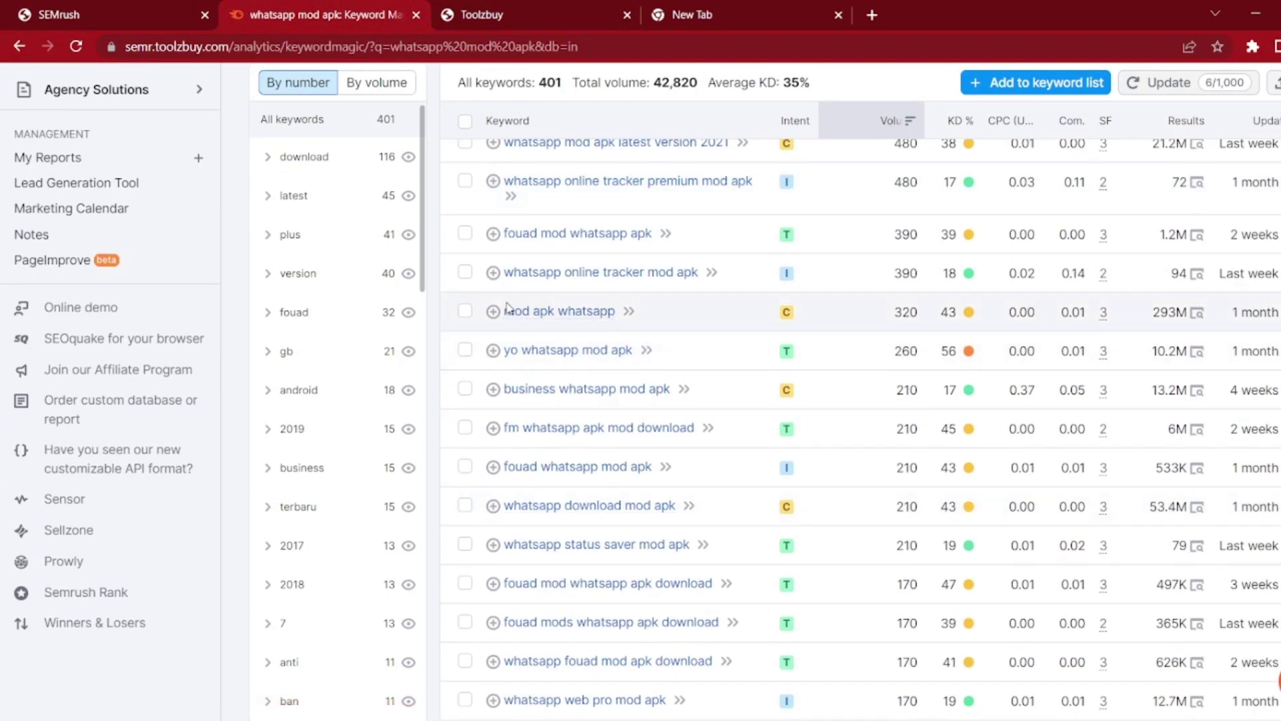
{"action": "scroll", "coordinate": [511, 413], "scroll_direction": "down", "scroll_amount": 2}
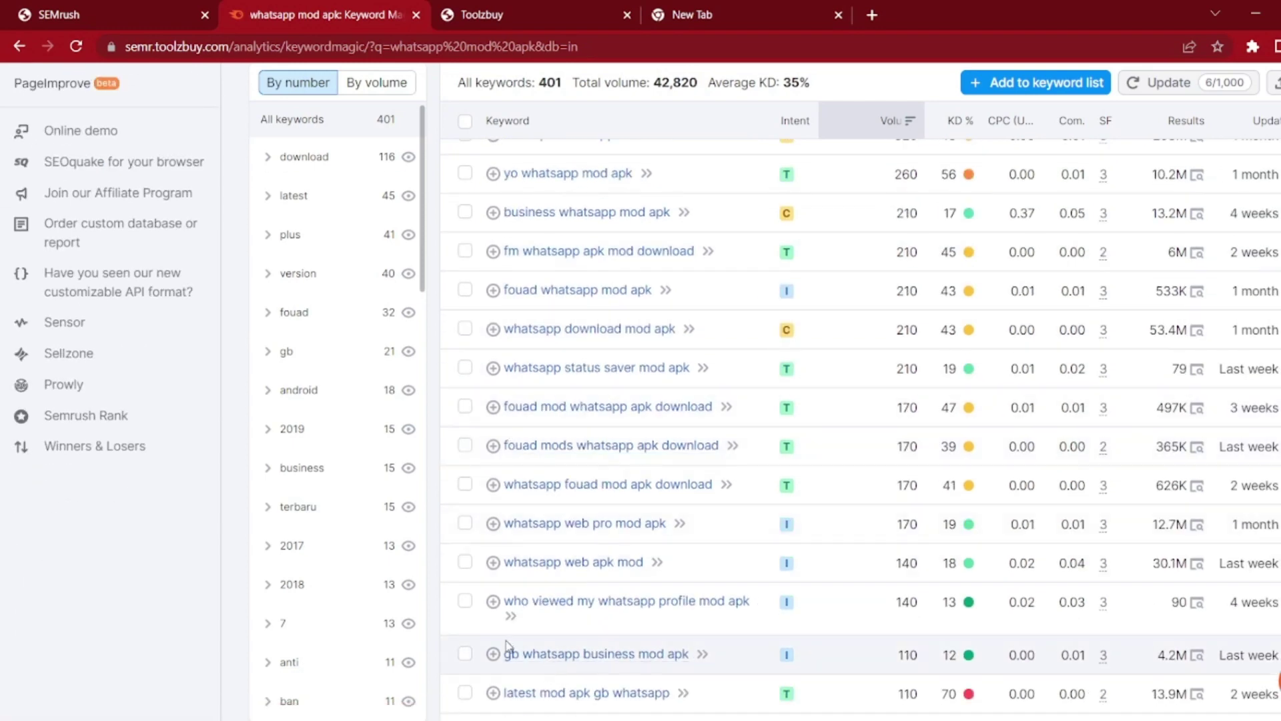
{"action": "left_click_drag", "start_coordinate": [507, 646], "coordinate": [695, 658]}
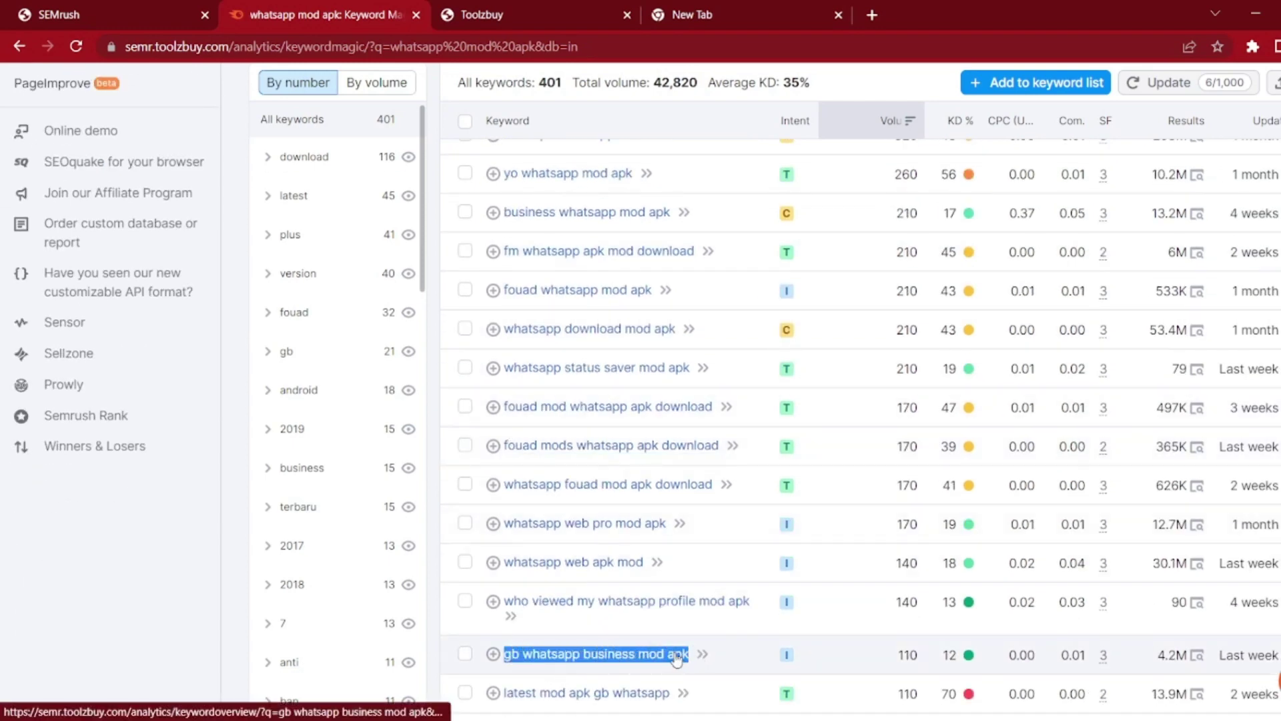
{"action": "right_click", "coordinate": [677, 659]}
{"action": "left_click", "coordinate": [747, 543]}
{"action": "key", "text": "ctrl+Tab"}
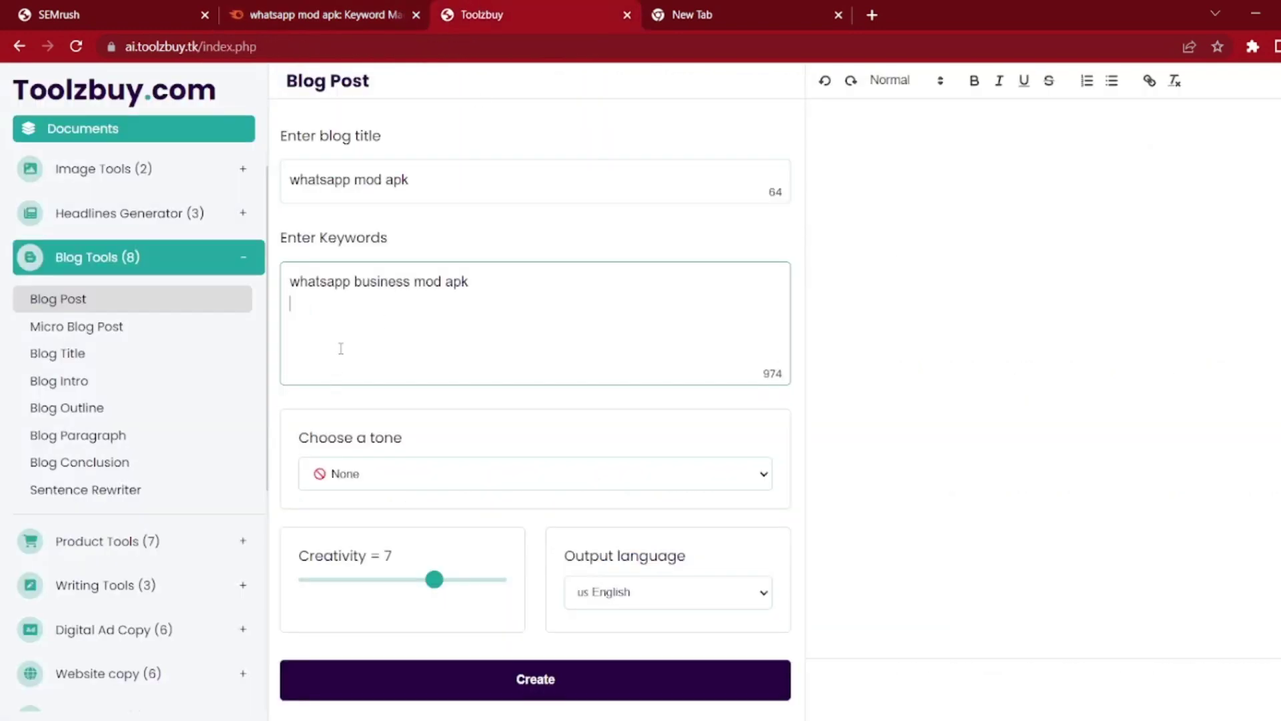
{"action": "key", "text": "Return"}
{"action": "key", "text": "ctrl+v"}
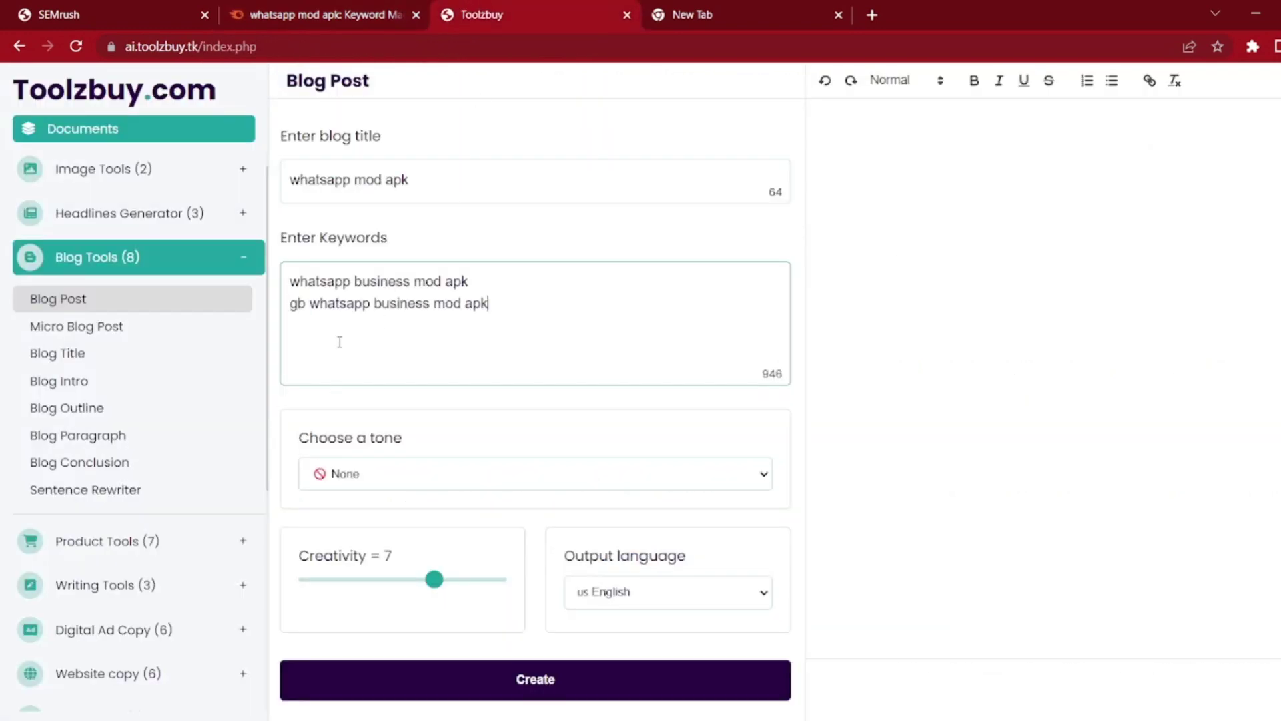
Step: Add "whatsapp scan pro mod apk" from the Semrush list as the third blog post keyword, and set the tone to Informative
{"action": "left_click", "coordinate": [167, 14]}
{"action": "left_click", "coordinate": [342, 8]}
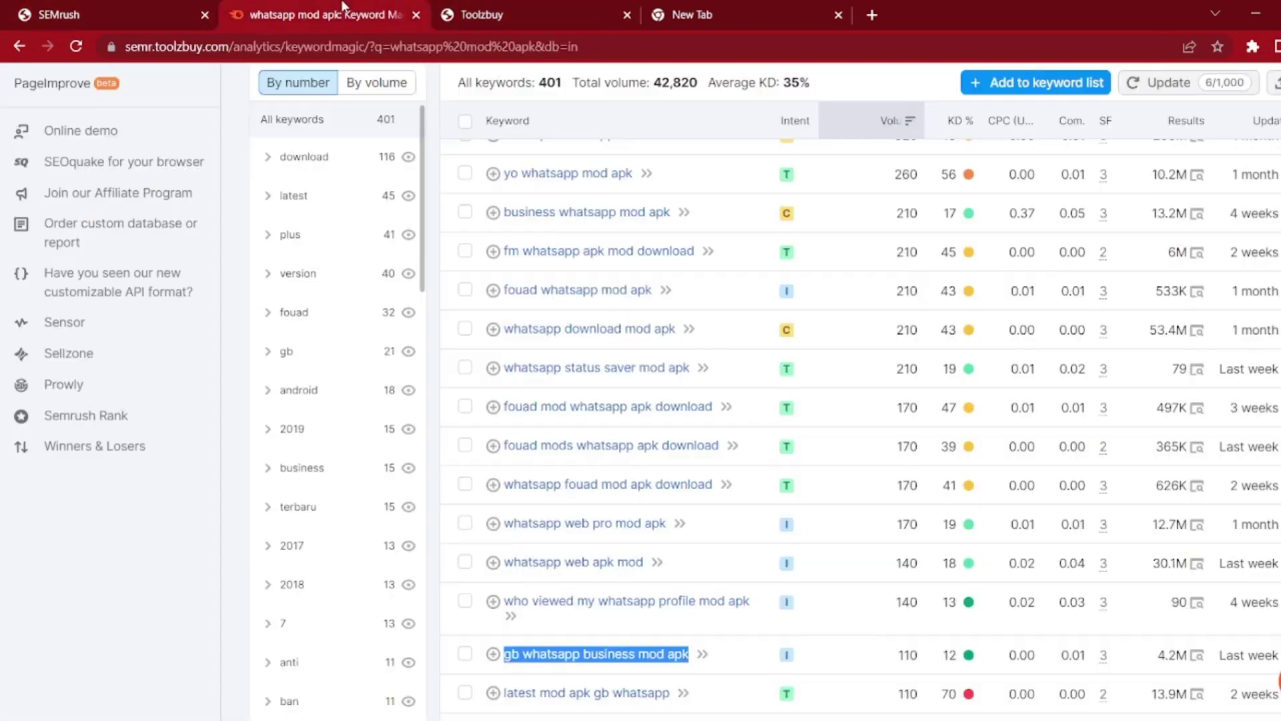
{"action": "scroll", "coordinate": [627, 465], "scroll_direction": "down", "scroll_amount": 5}
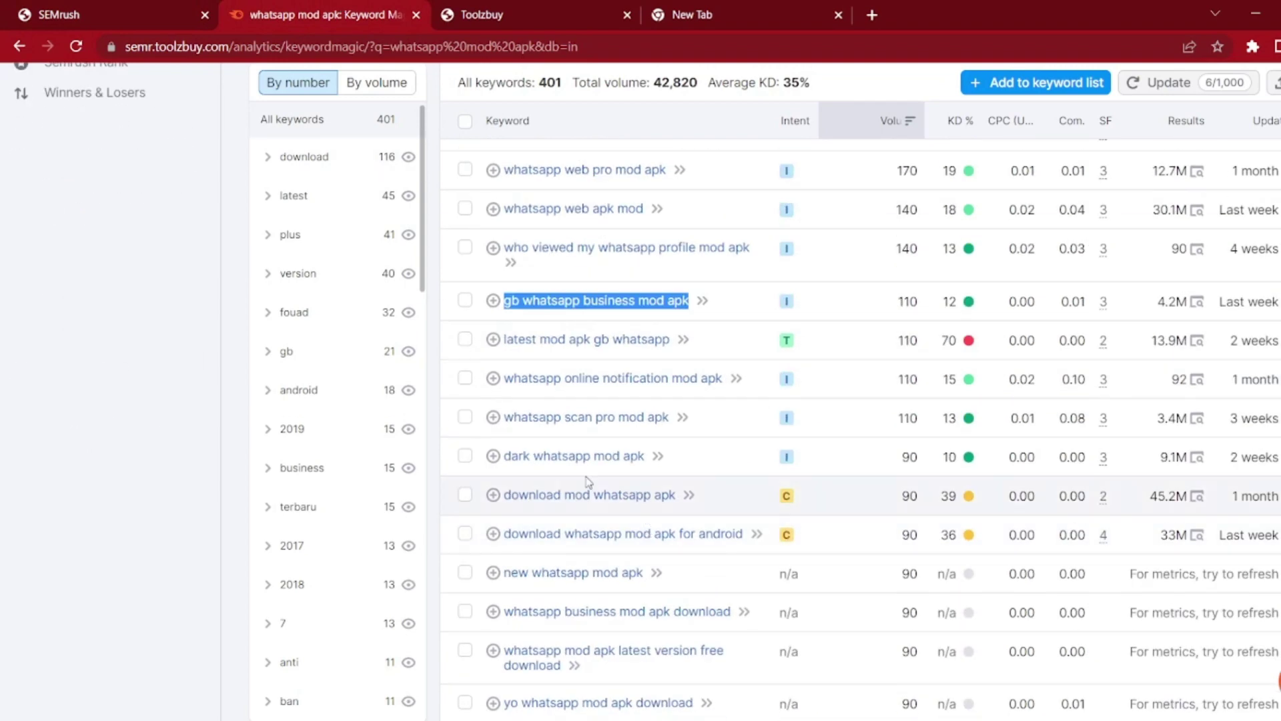
{"action": "left_click_drag", "start_coordinate": [504, 416], "coordinate": [666, 415]}
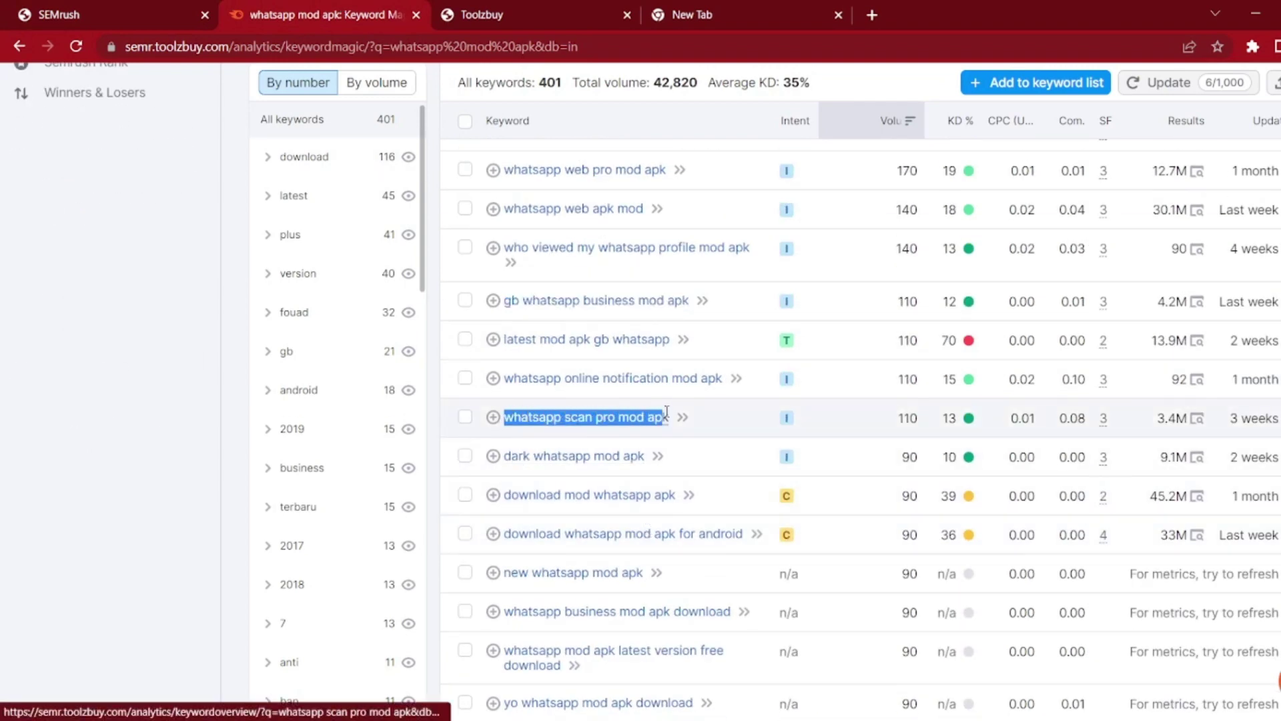
{"action": "right_click", "coordinate": [652, 423]}
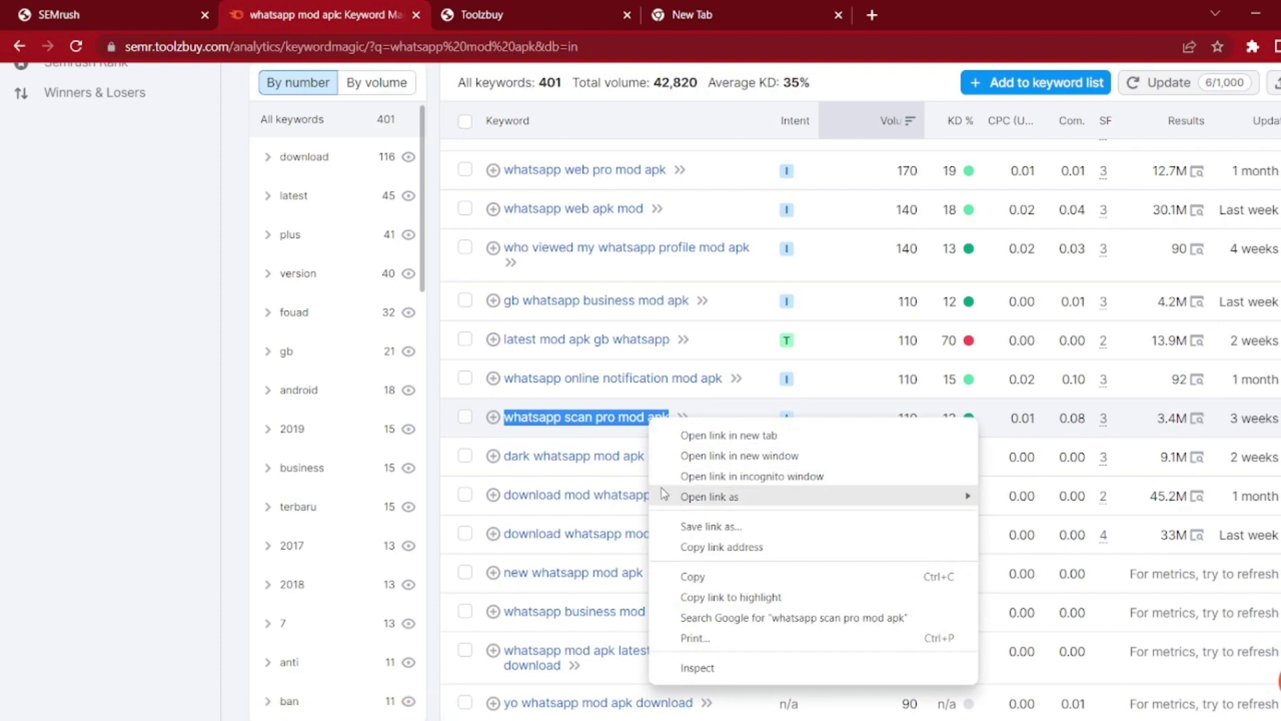
{"action": "left_click", "coordinate": [693, 577]}
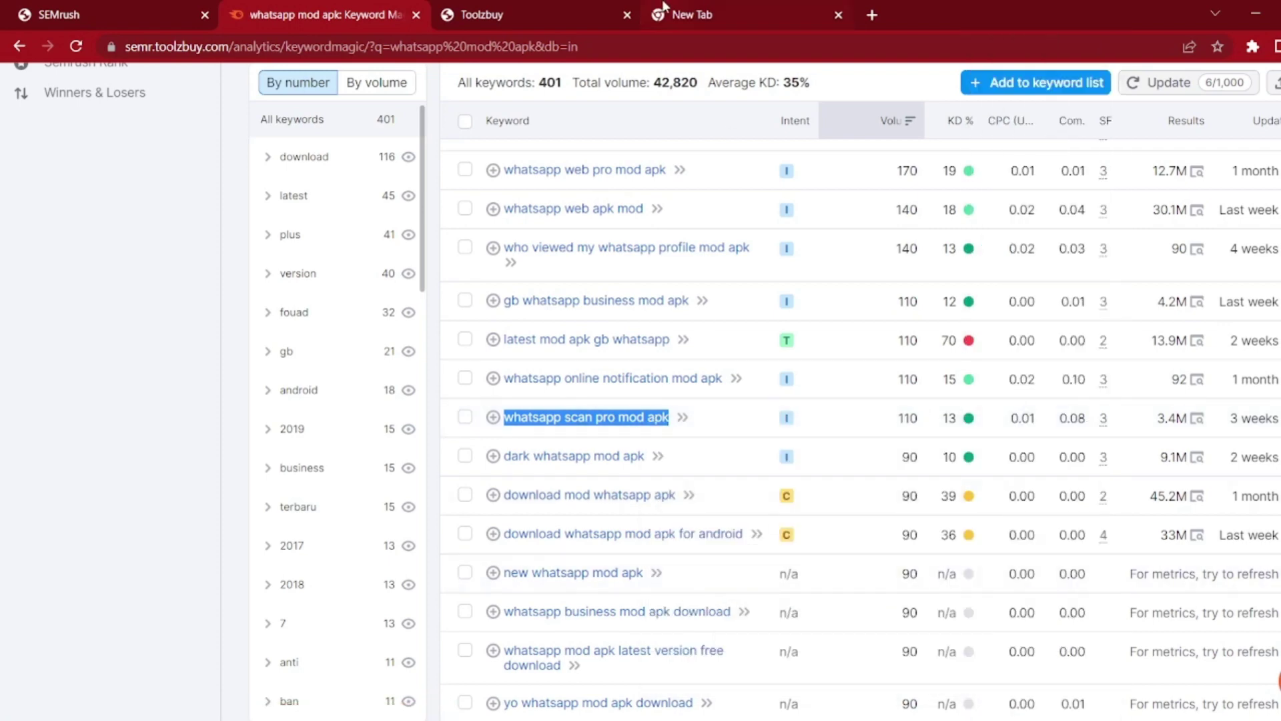
{"action": "left_click", "coordinate": [9, 8]}
{"action": "left_click", "coordinate": [571, 7]}
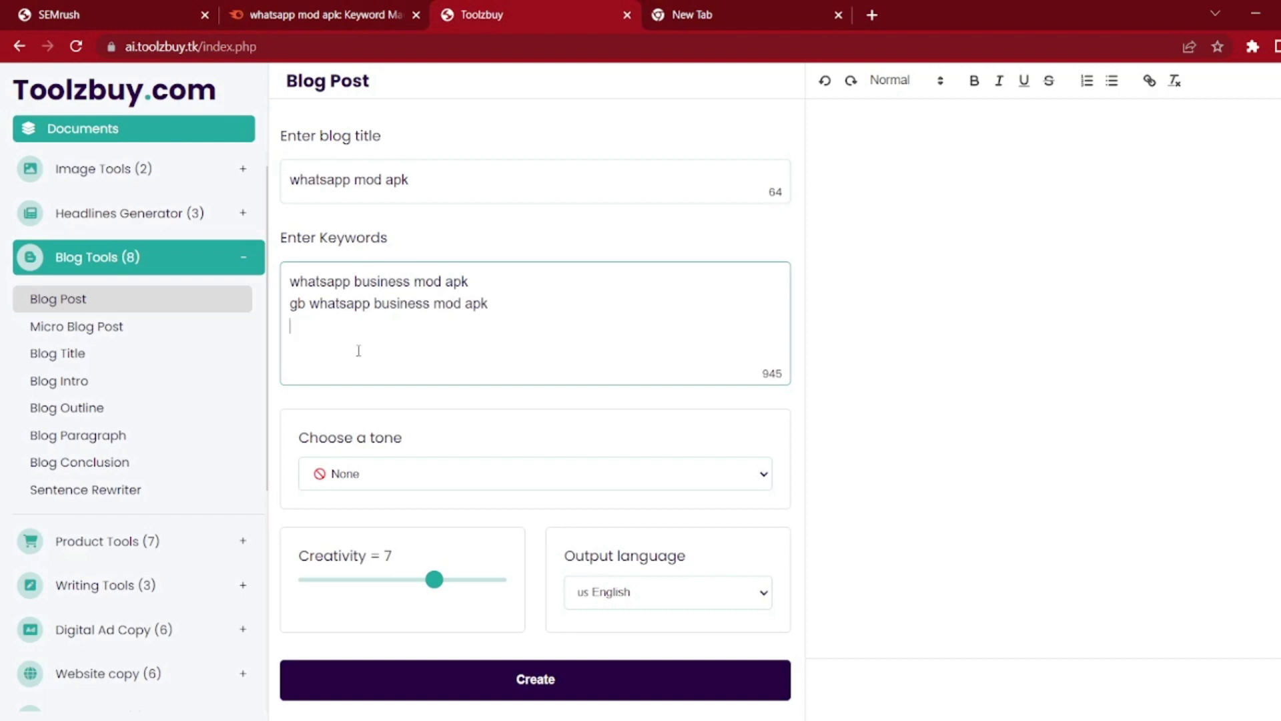
{"action": "key", "text": "ctrl+v"}
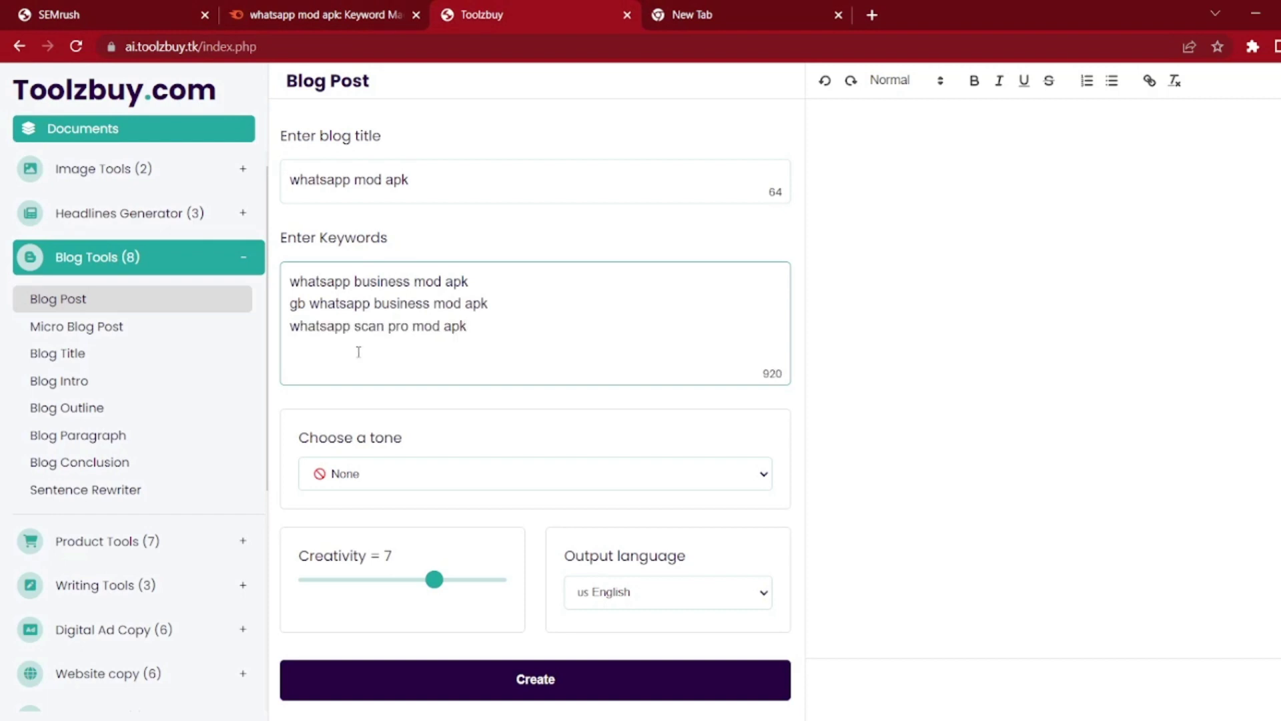
{"action": "left_click", "coordinate": [427, 475]}
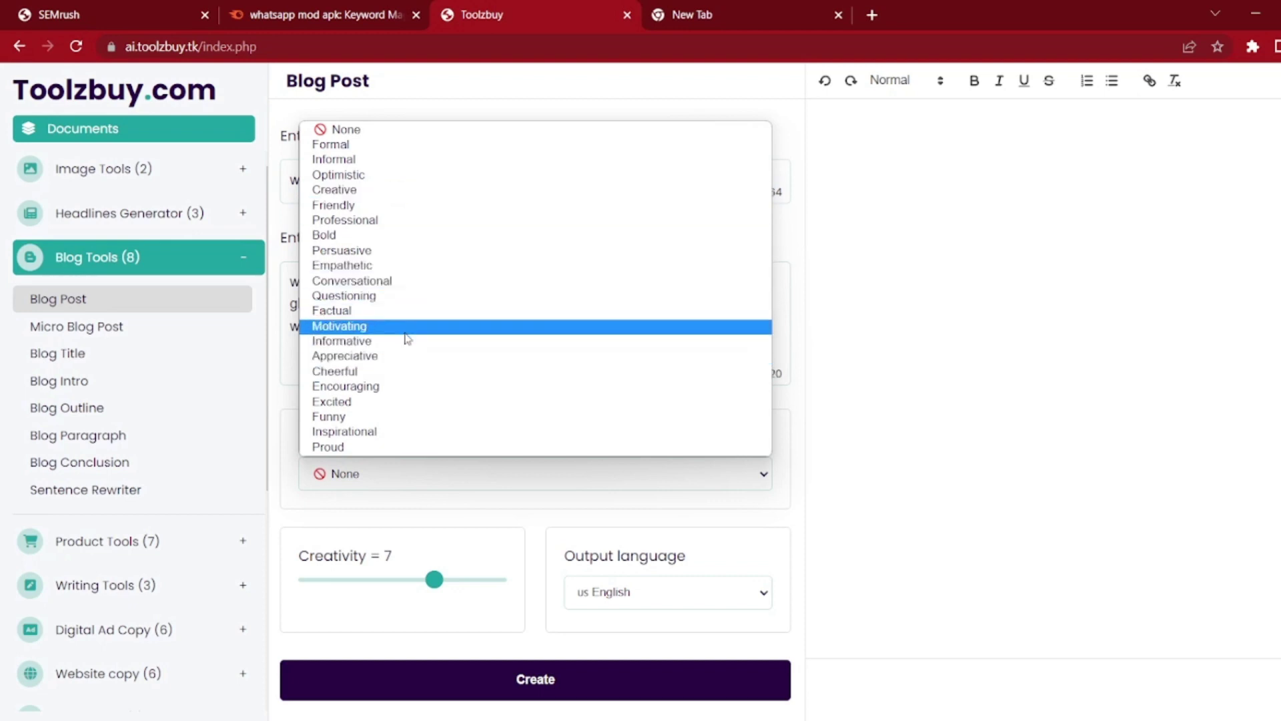
{"action": "left_click", "coordinate": [409, 340]}
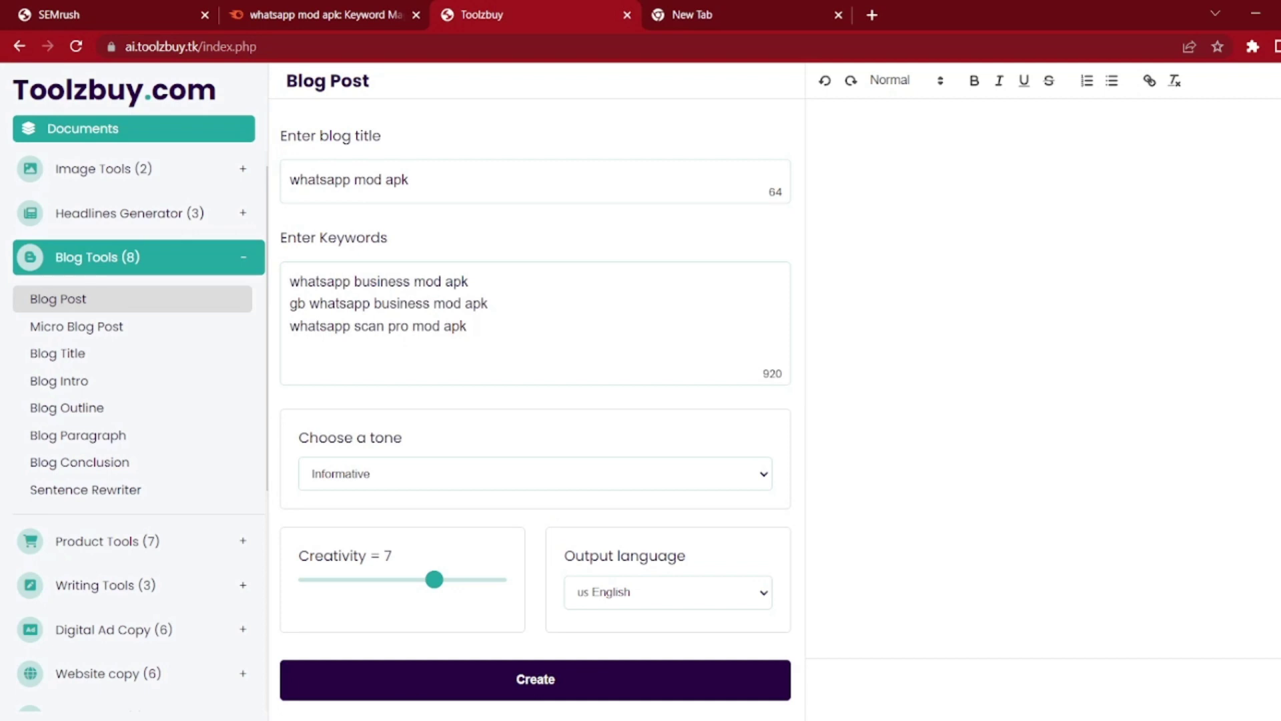
Step: Generate the blog post with the entered title, keywords and tone, and read the article through to its conclusion
{"action": "left_click", "coordinate": [559, 677]}
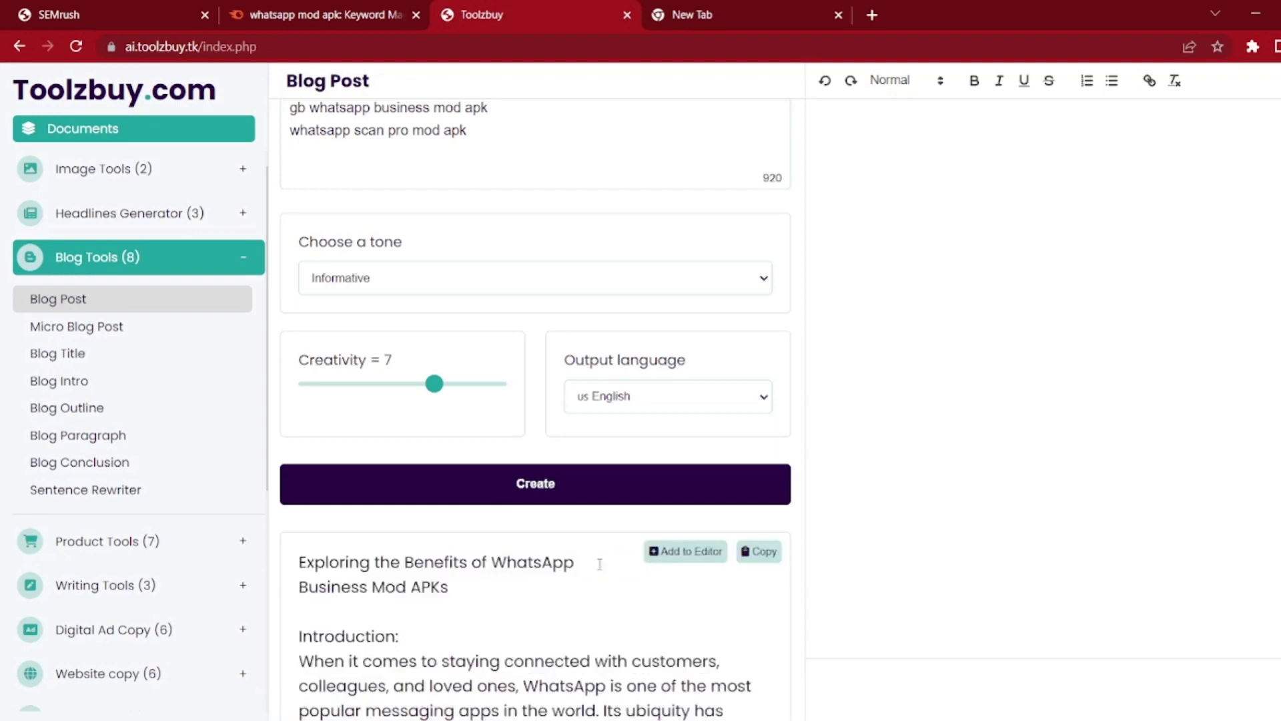
{"action": "scroll", "coordinate": [595, 563], "scroll_direction": "down", "scroll_amount": 4}
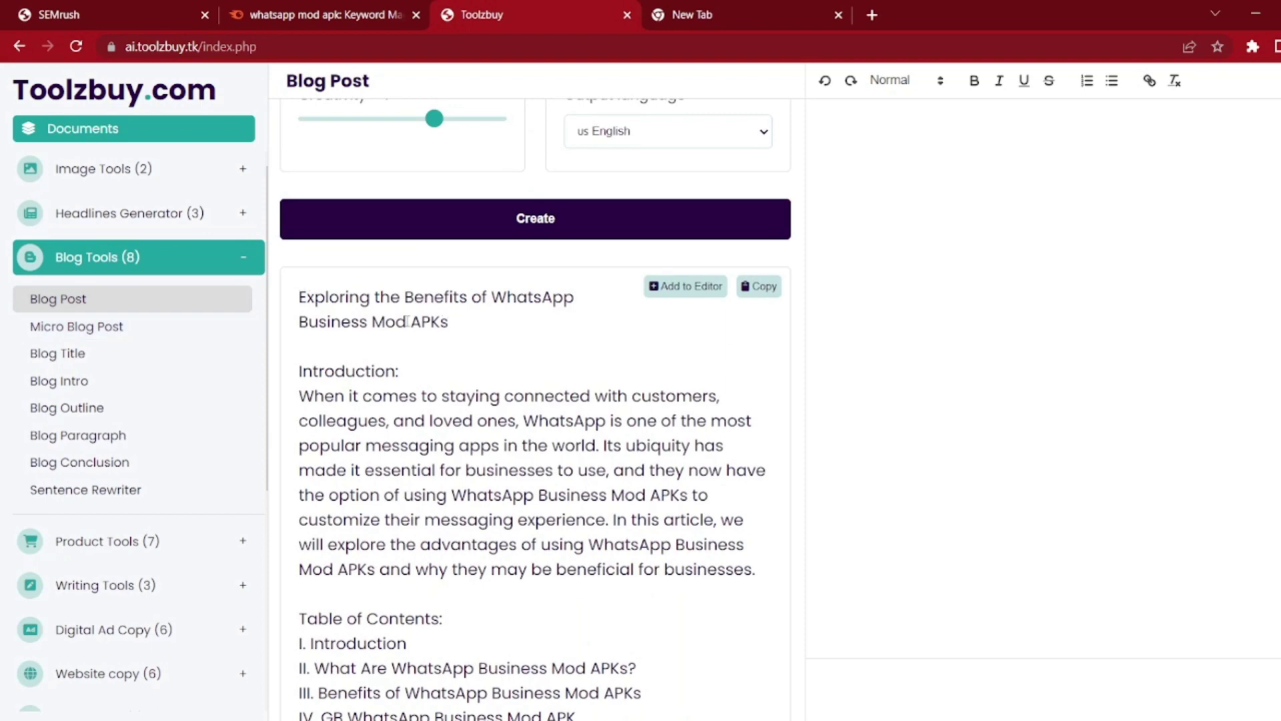
{"action": "scroll", "coordinate": [280, 296], "scroll_direction": "down", "scroll_amount": 1}
{"action": "scroll", "coordinate": [303, 281], "scroll_direction": "down", "scroll_amount": 4}
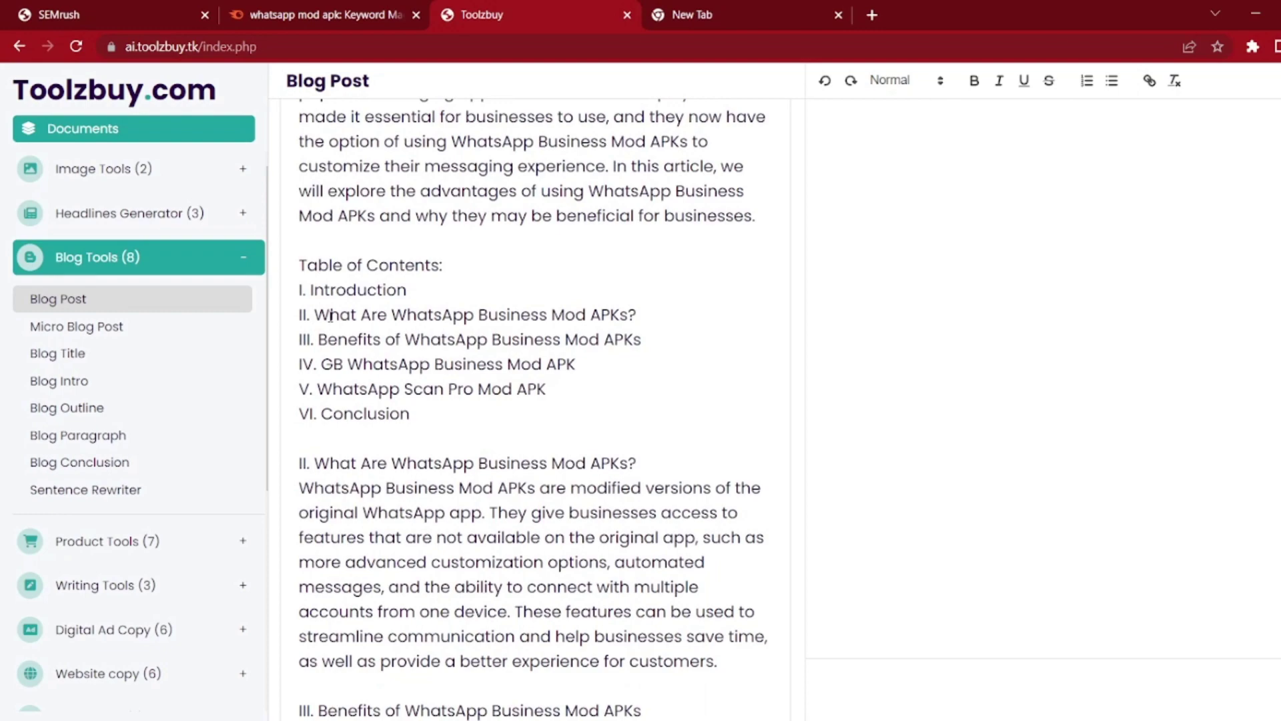
{"action": "scroll", "coordinate": [363, 382], "scroll_direction": "down", "scroll_amount": 15}
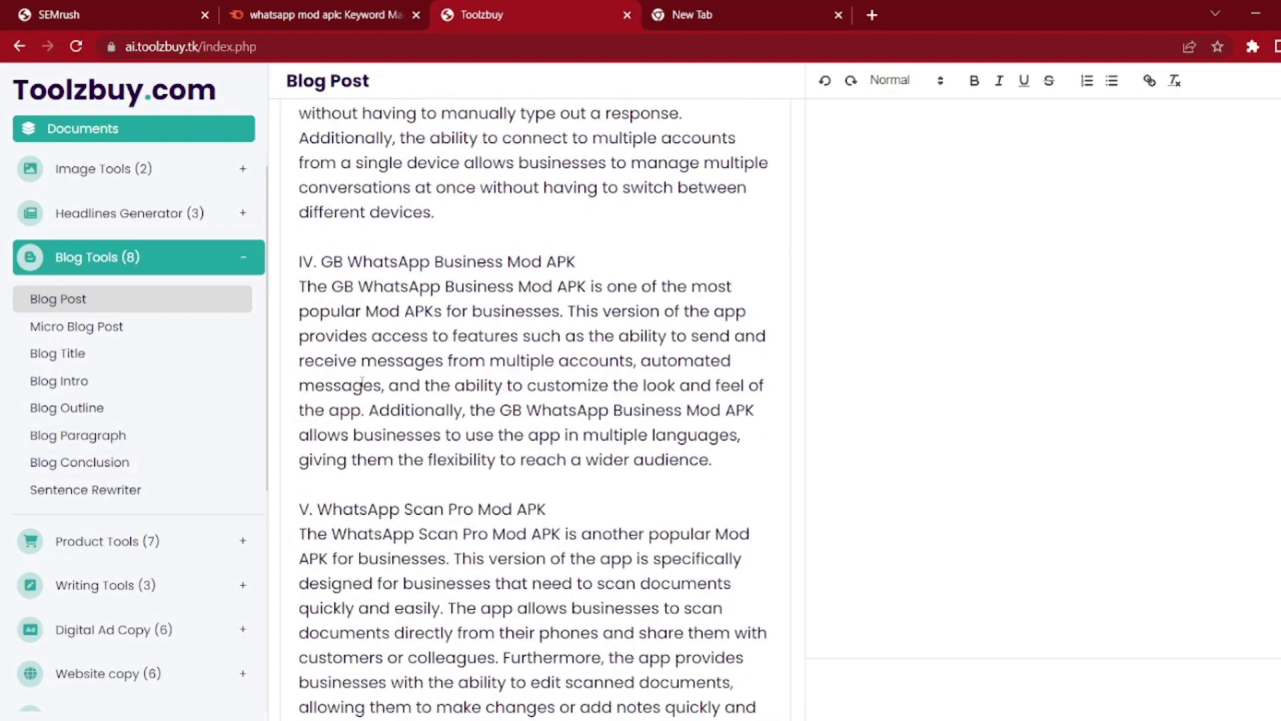
{"action": "scroll", "coordinate": [362, 383], "scroll_direction": "down", "scroll_amount": 3}
Step: Copy the generated article's text from the Introduction through the end of the Conclusion
{"action": "left_click_drag", "start_coordinate": [666, 564], "coordinate": [704, 576]}
{"action": "left_click", "coordinate": [308, 361]}
{"action": "right_click", "coordinate": [627, 491]}
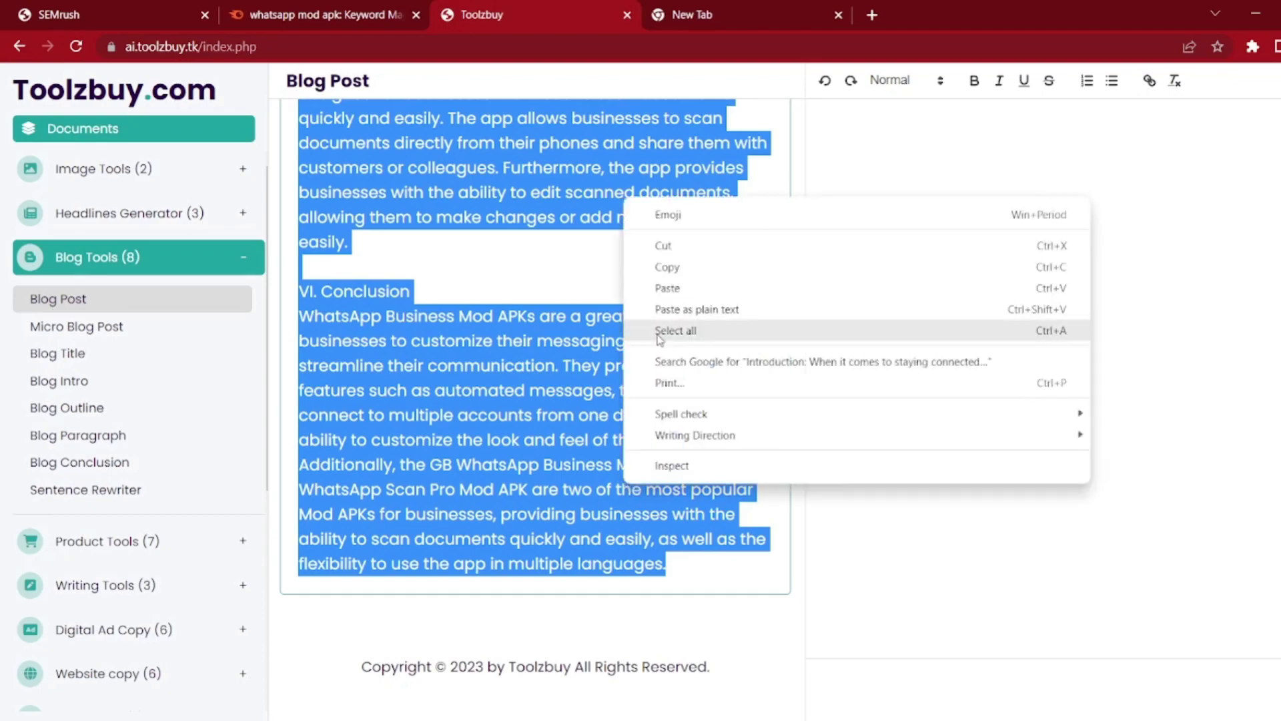
{"action": "left_click", "coordinate": [655, 270]}
Step: Open the Toolzbuy member dashboard and look through the tools listed under Active Resources
{"action": "left_click", "coordinate": [740, 15]}
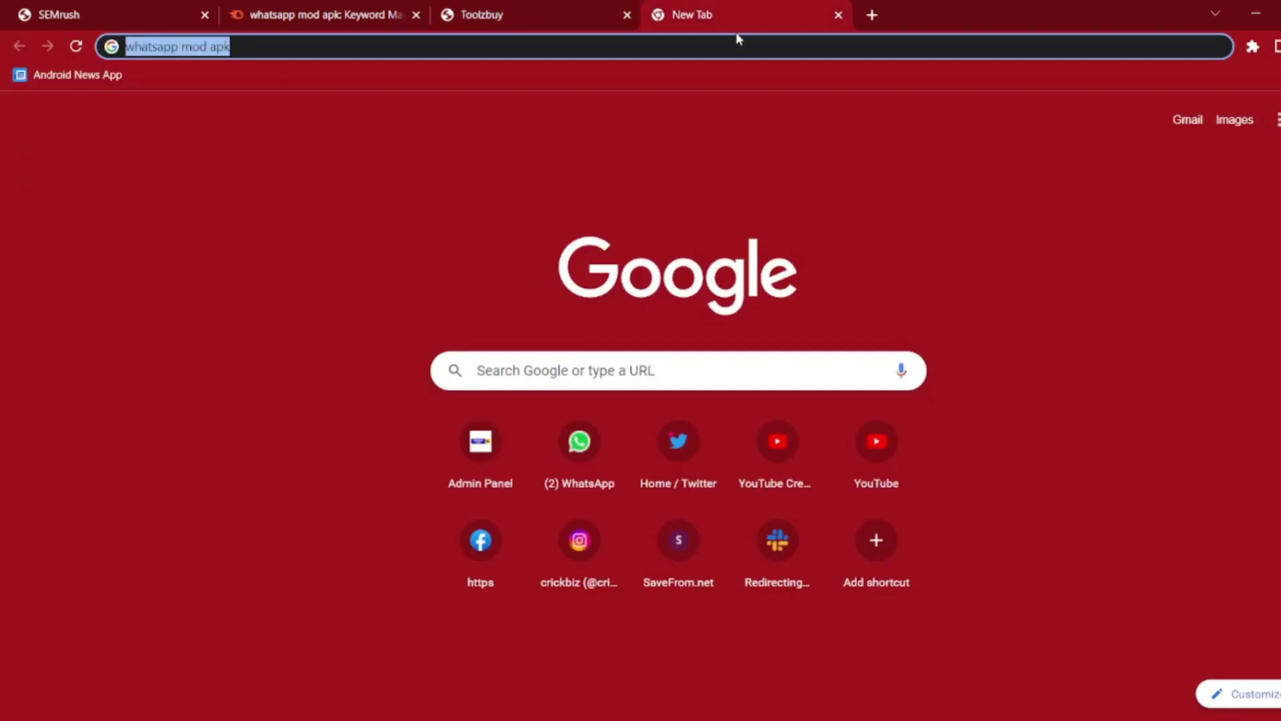
{"action": "key", "text": "BackSpace"}
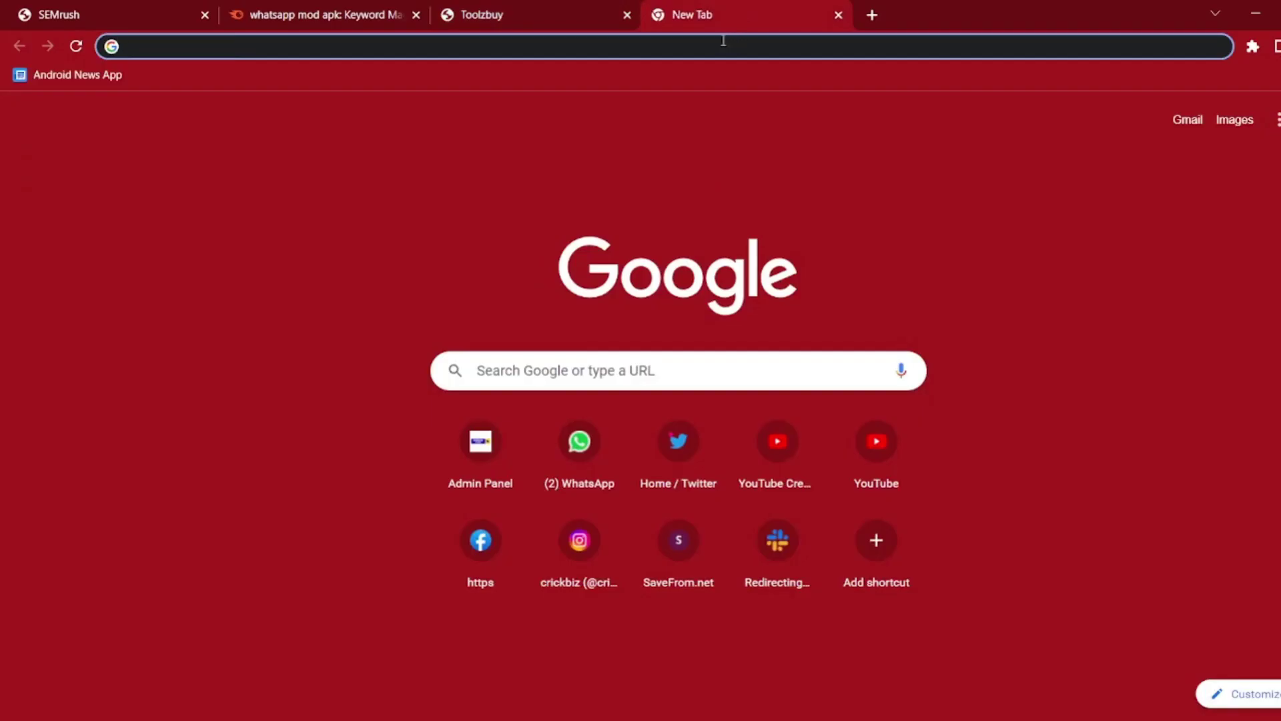
{"action": "left_click", "coordinate": [120, 15]}
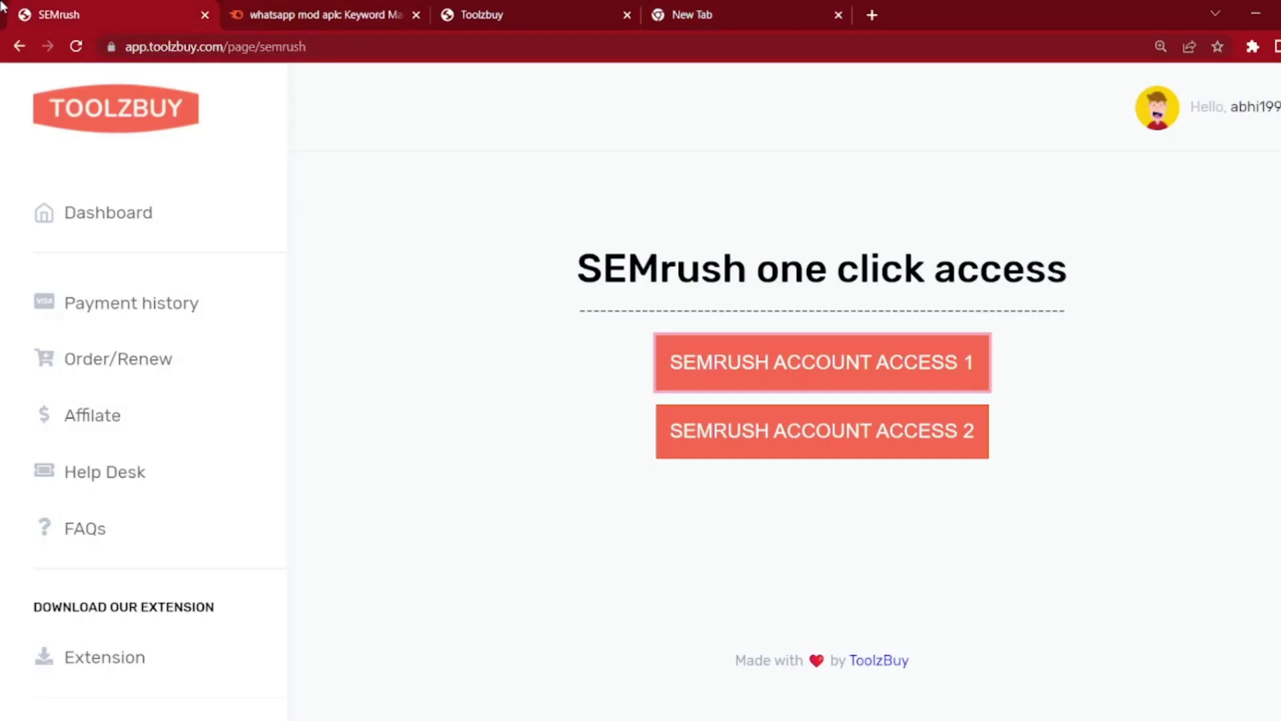
{"action": "left_click", "coordinate": [102, 213]}
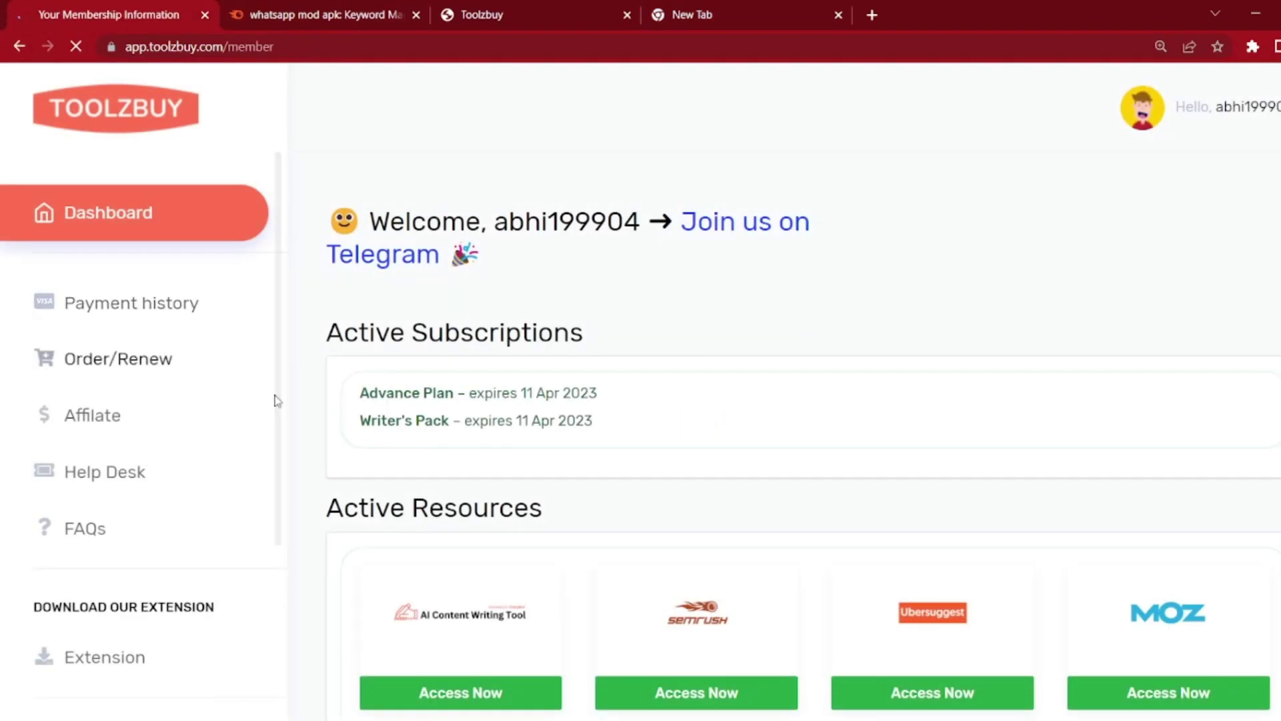
{"action": "scroll", "coordinate": [383, 427], "scroll_direction": "down", "scroll_amount": 10}
{"action": "scroll", "coordinate": [605, 423], "scroll_direction": "down", "scroll_amount": 12}
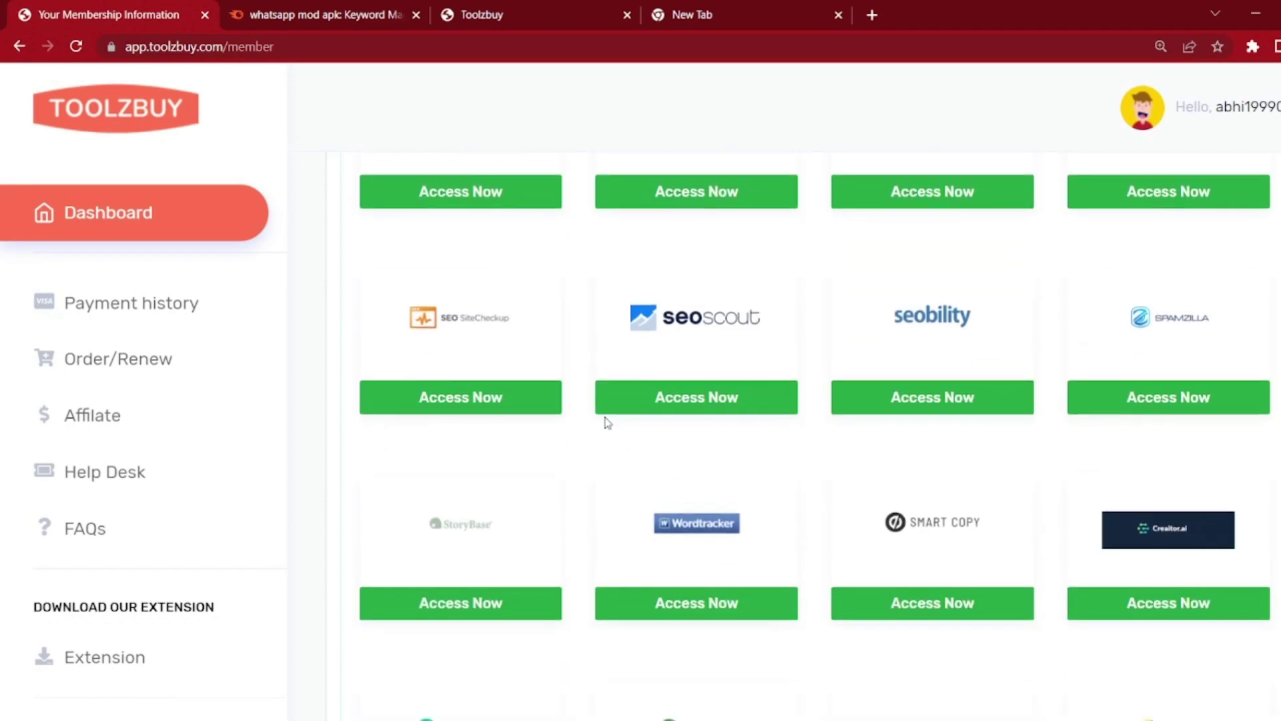
Step: Search Google for "plagiarism checker" in the empty browser tab and open Grammarly's Plagiarism Detection result
{"action": "left_click", "coordinate": [654, 10]}
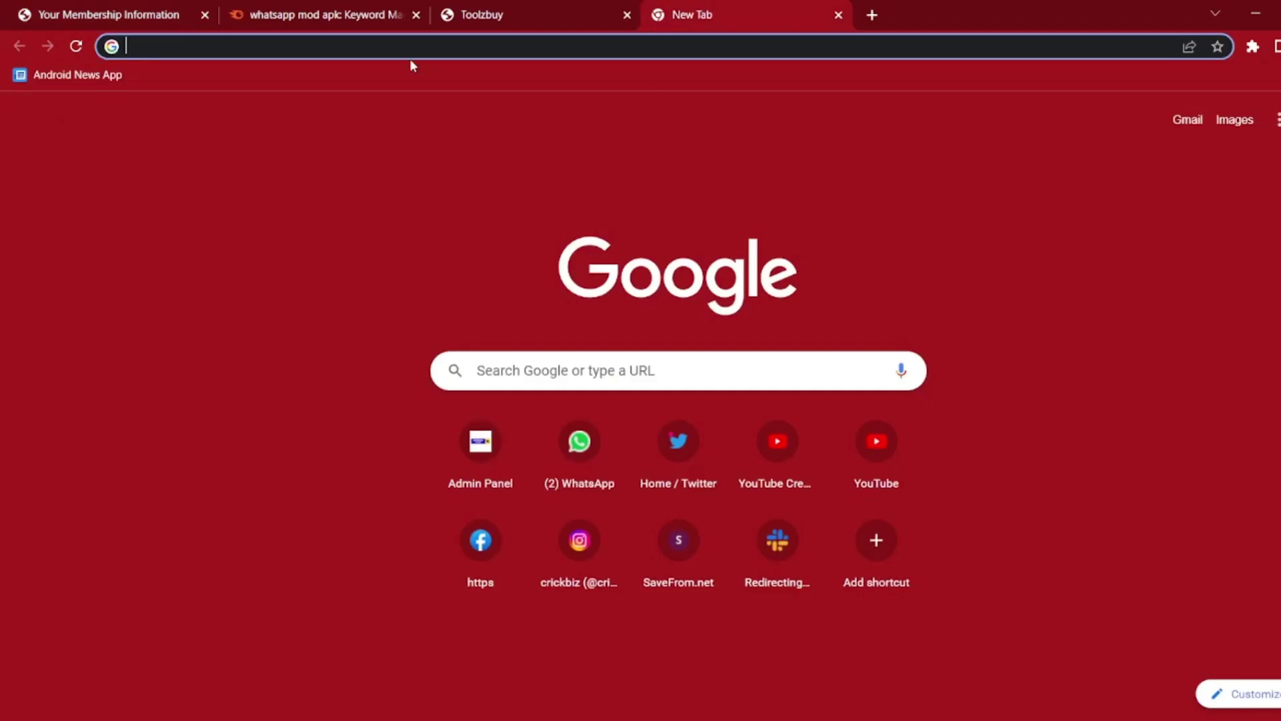
{"action": "type", "text": "plag"}
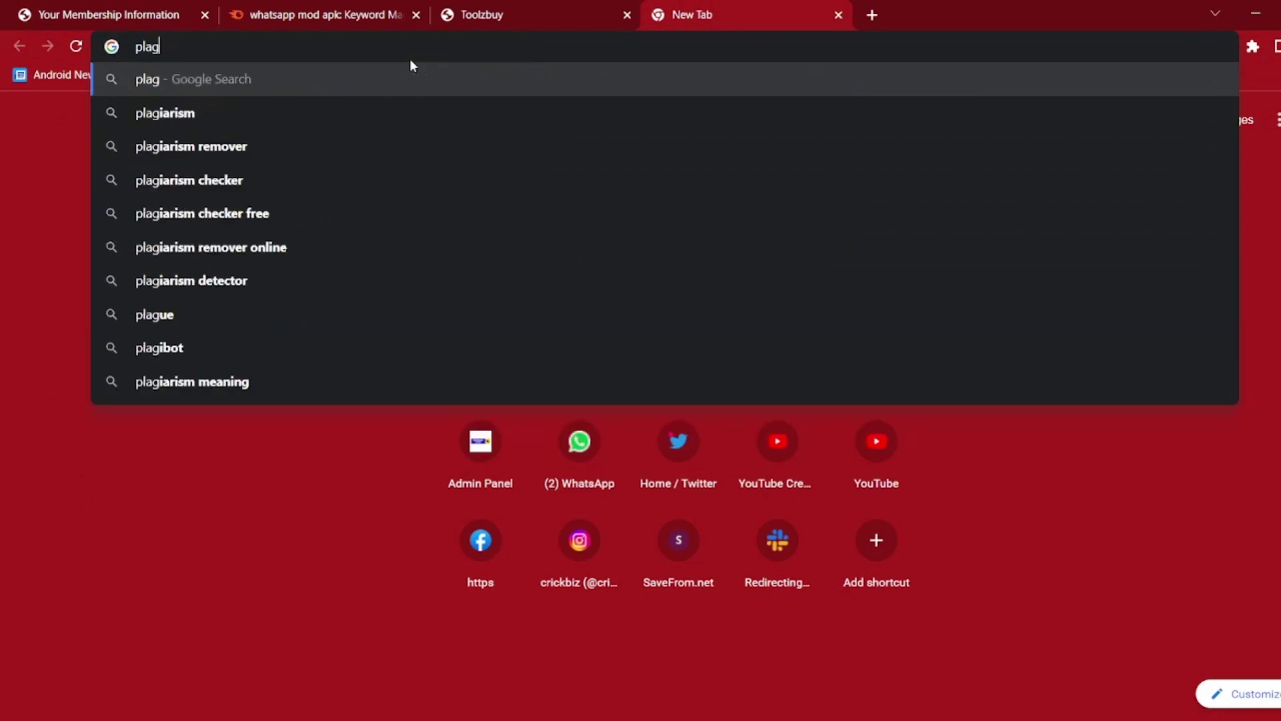
{"action": "left_click", "coordinate": [479, 186]}
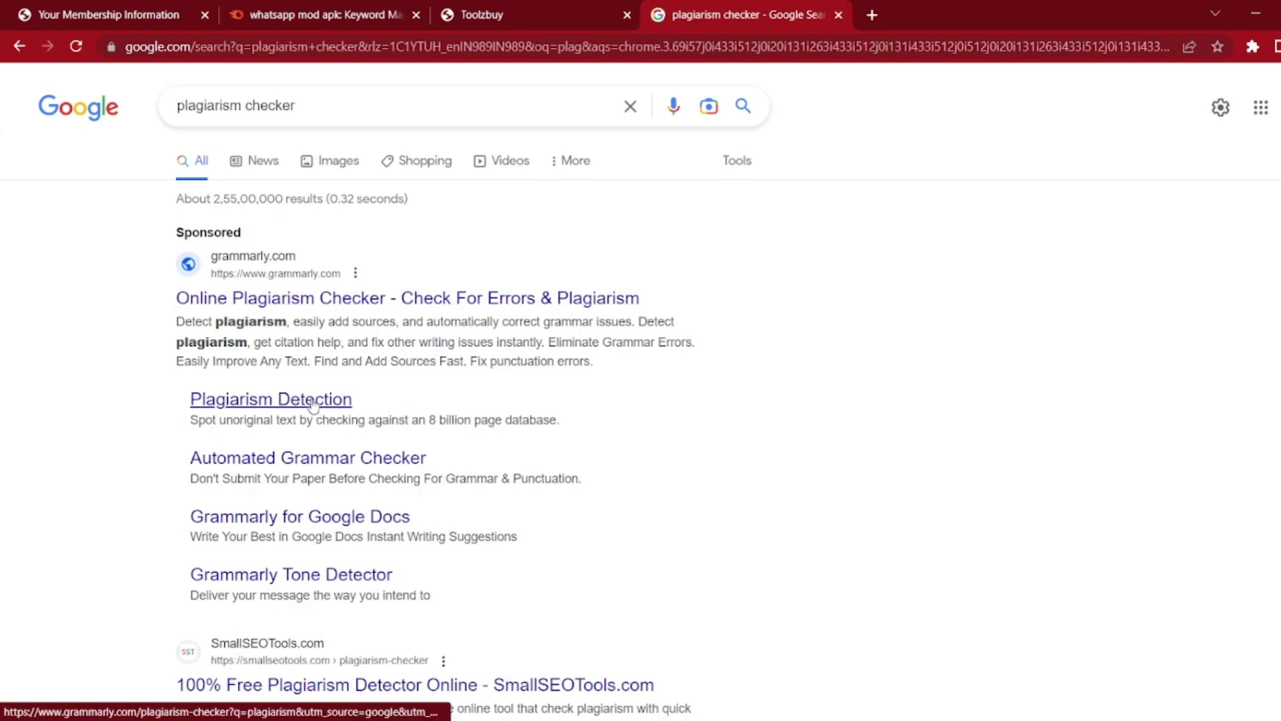
{"action": "left_click", "coordinate": [312, 402]}
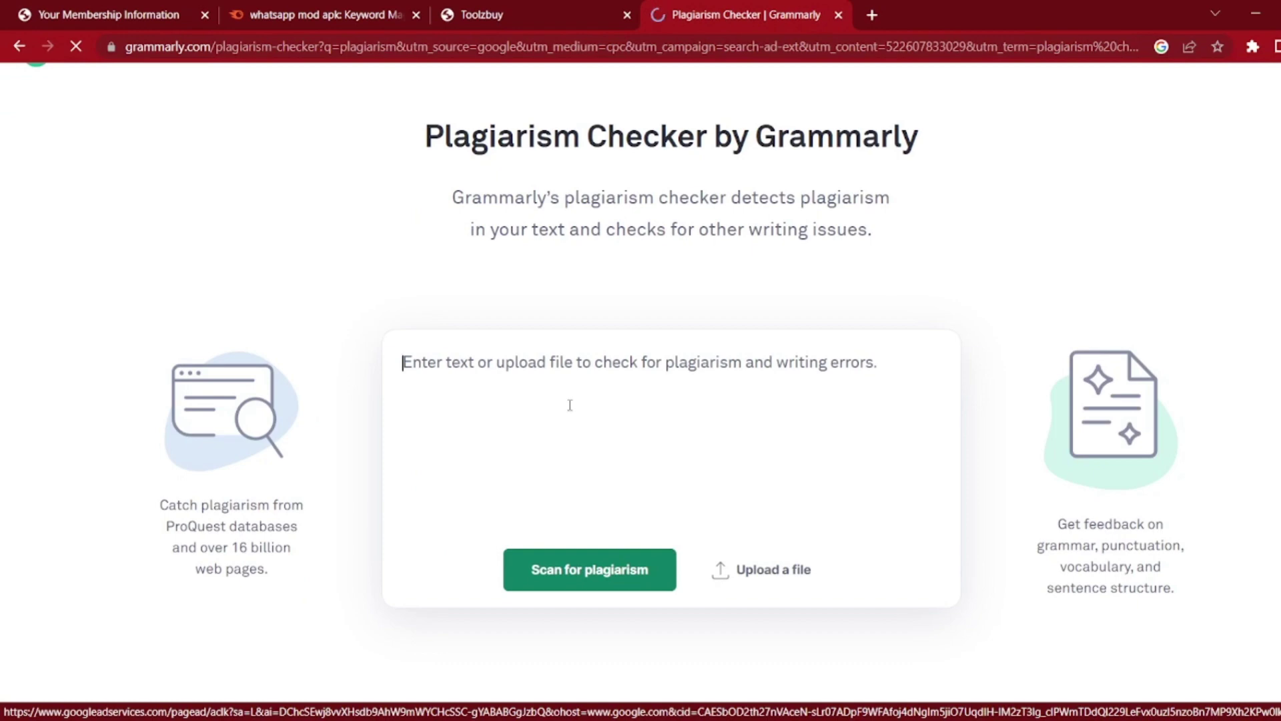
Step: Paste the copied article into Grammarly's plagiarism checker, scan it, and review the report's plagiarism and conciseness entries
{"action": "key", "text": "ctrl+v"}
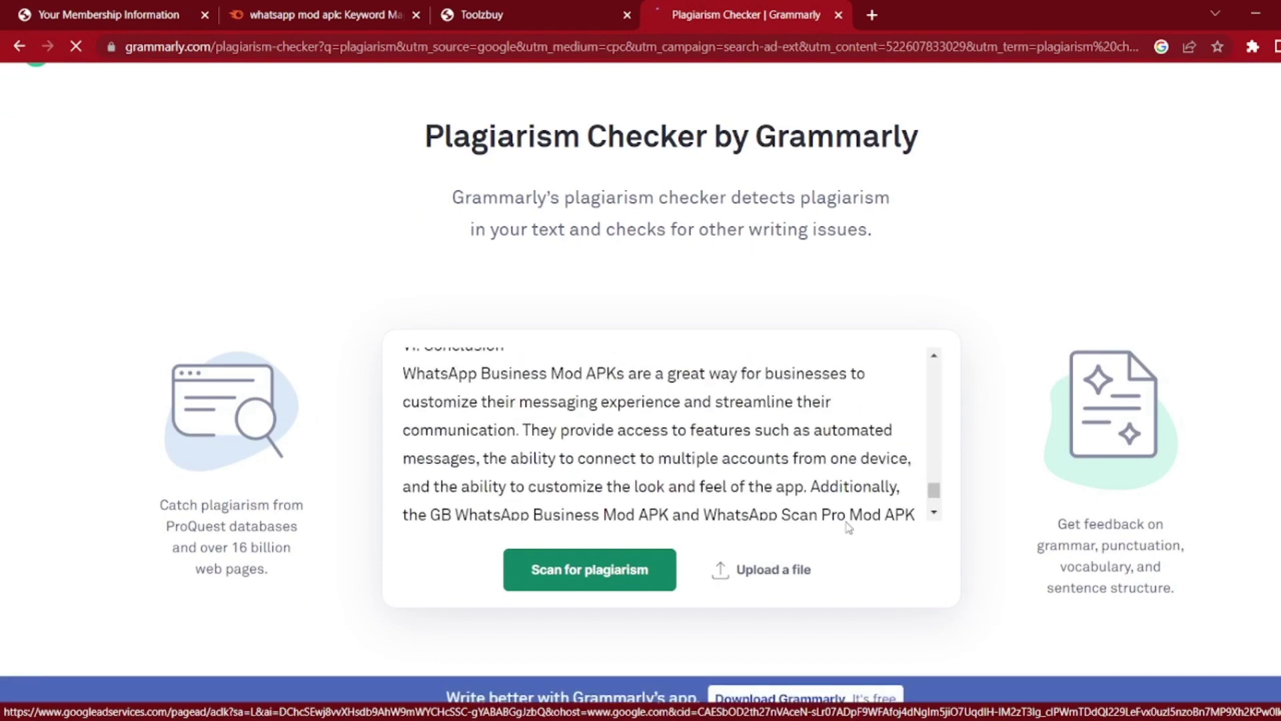
{"action": "left_click", "coordinate": [589, 569]}
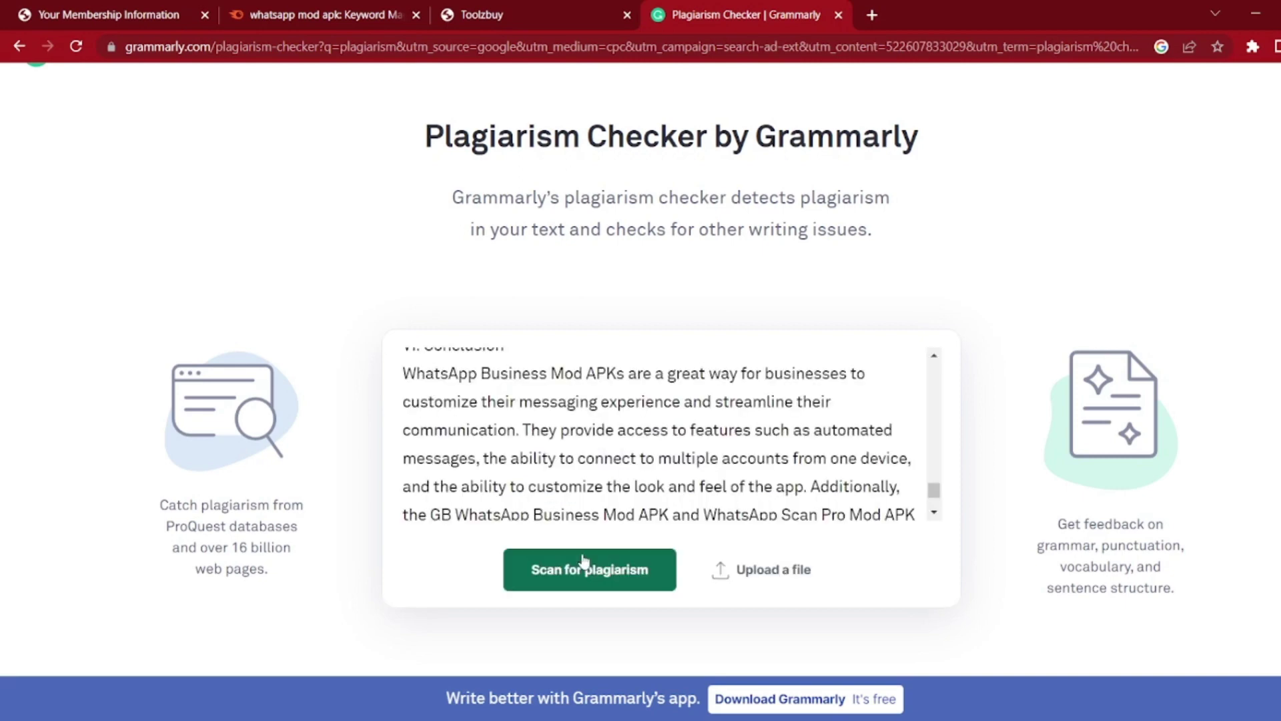
{"action": "left_click", "coordinate": [583, 561]}
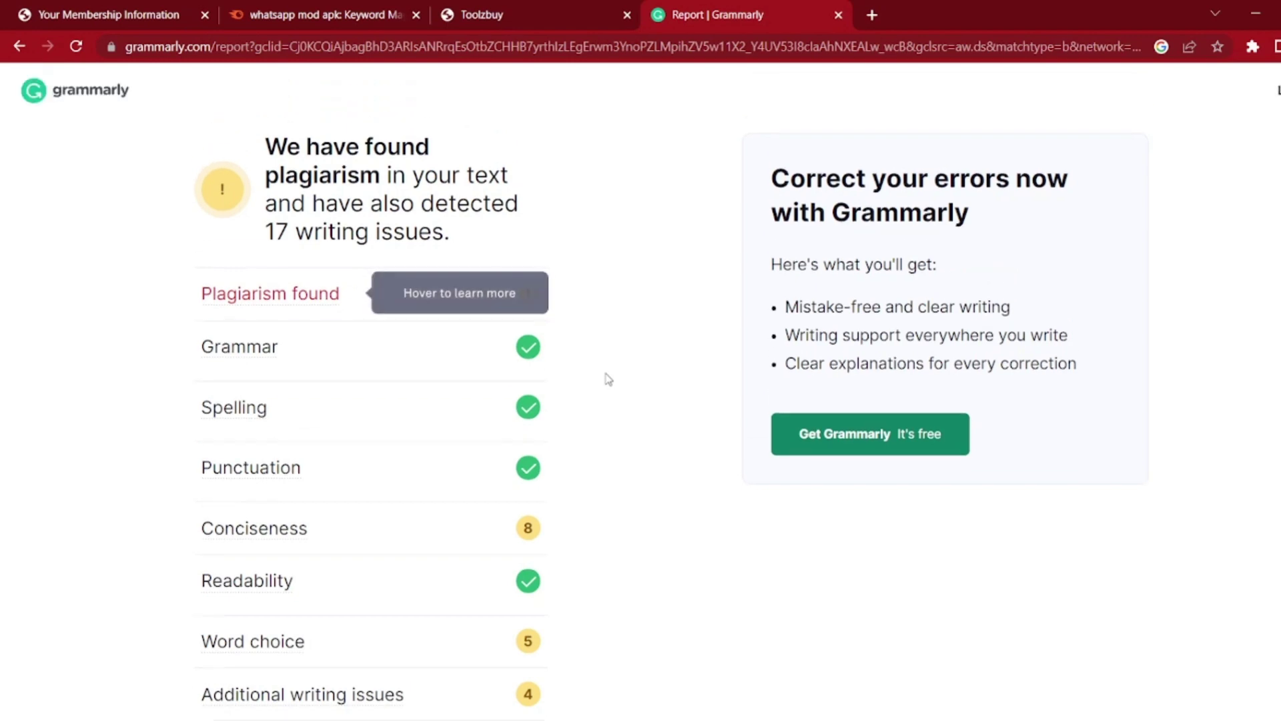
{"action": "mouse_move", "coordinate": [270, 302]}
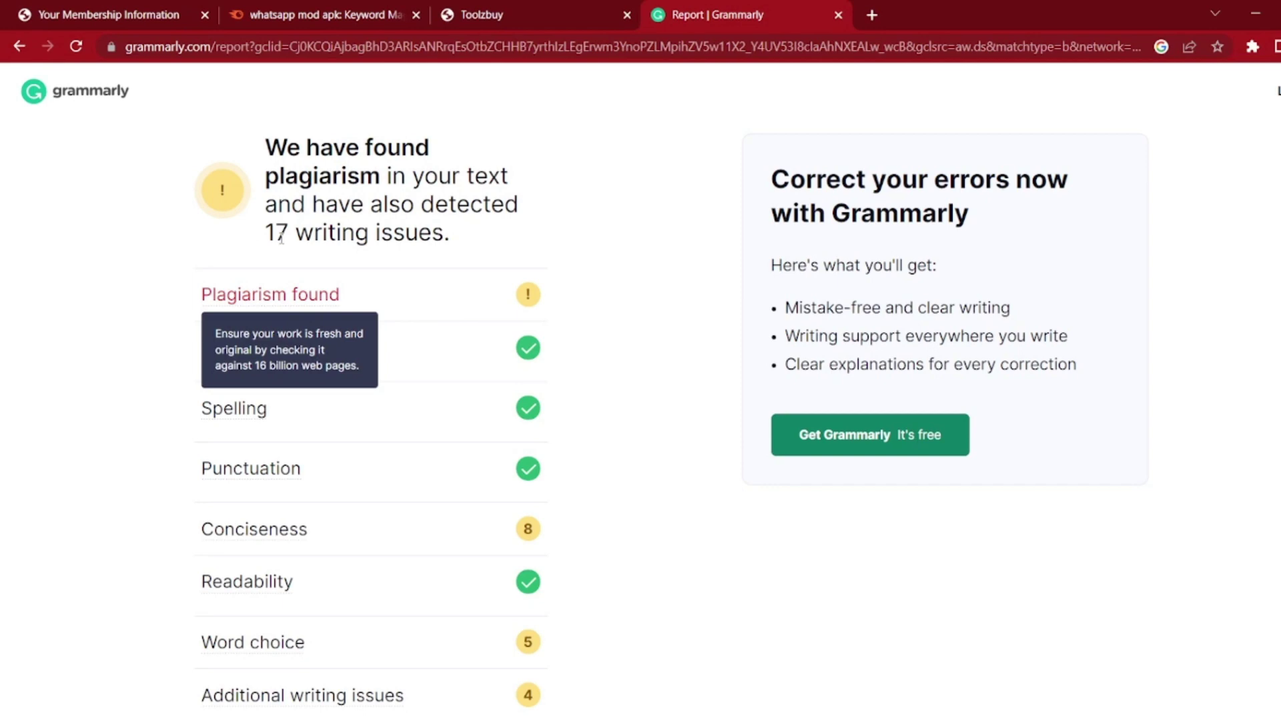
{"action": "scroll", "coordinate": [371, 373], "scroll_direction": "down", "scroll_amount": 2}
{"action": "mouse_move", "coordinate": [301, 435]}
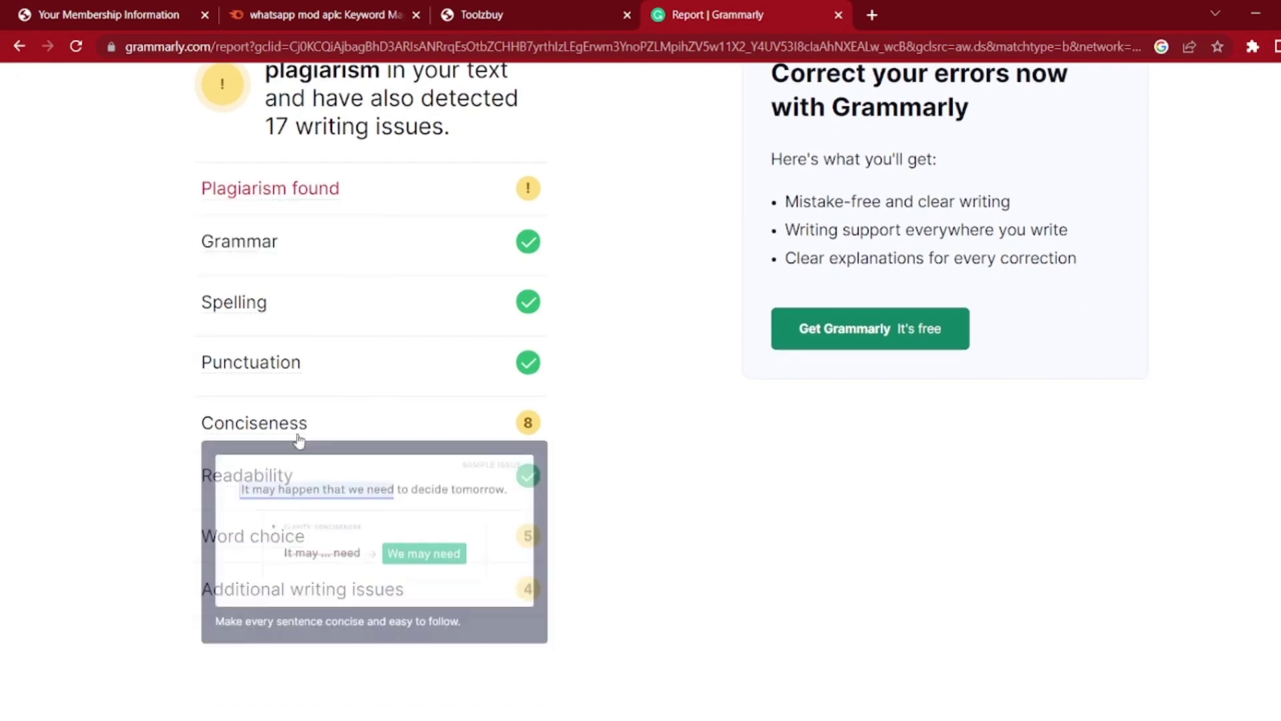
{"action": "scroll", "coordinate": [551, 319], "scroll_direction": "up", "scroll_amount": 2}
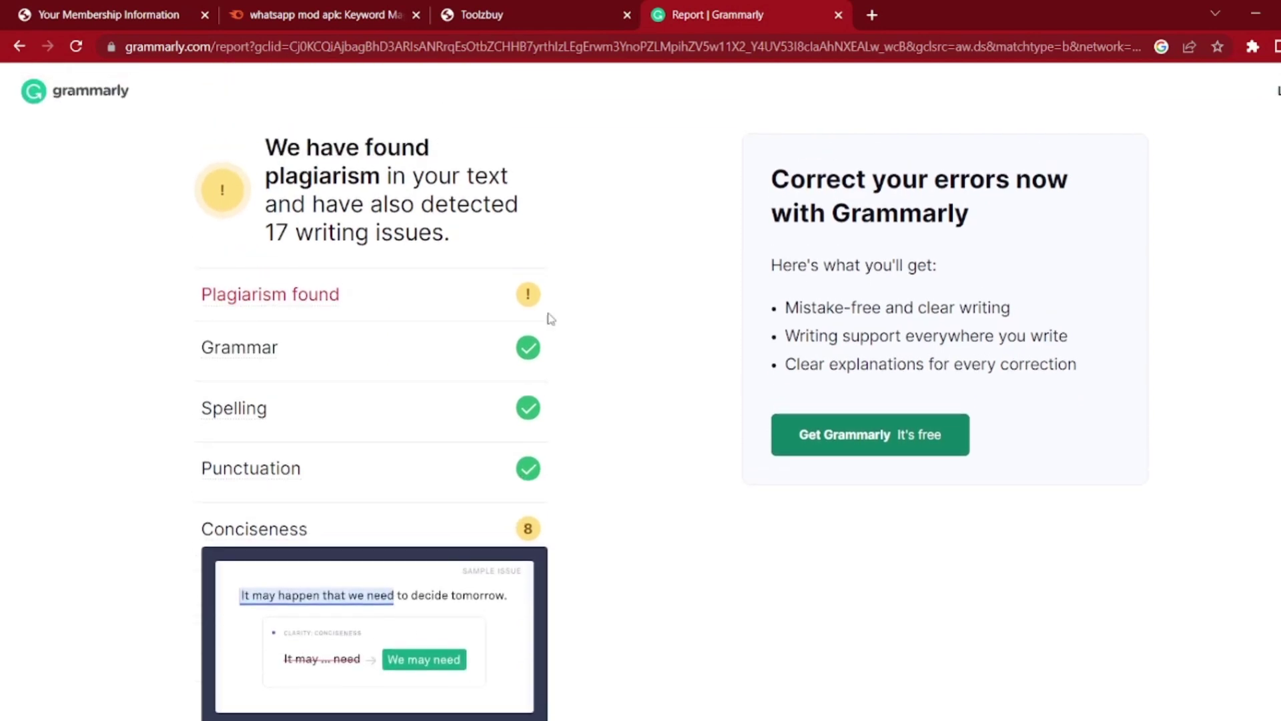
Step: Try to access Grammarly Premium through the Toolzbuy dashboard, and follow the link to the new extension's download page
{"action": "left_click", "coordinate": [467, 14]}
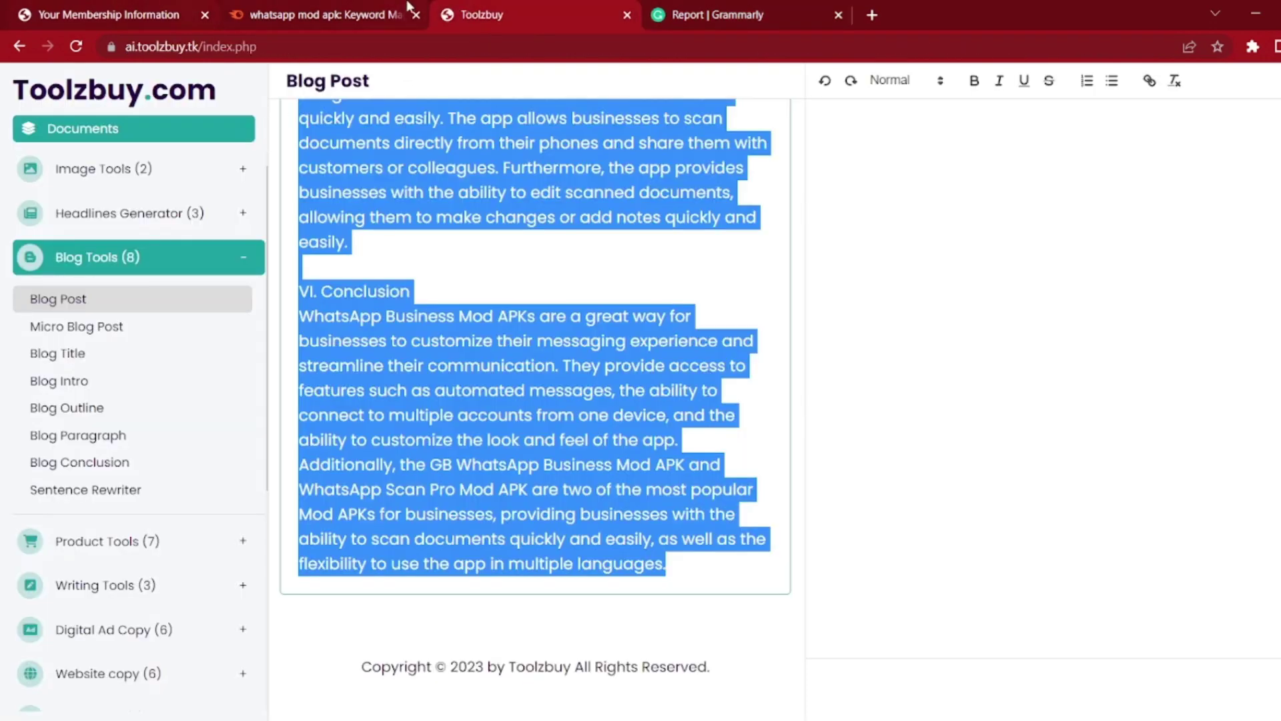
{"action": "left_click", "coordinate": [148, 9]}
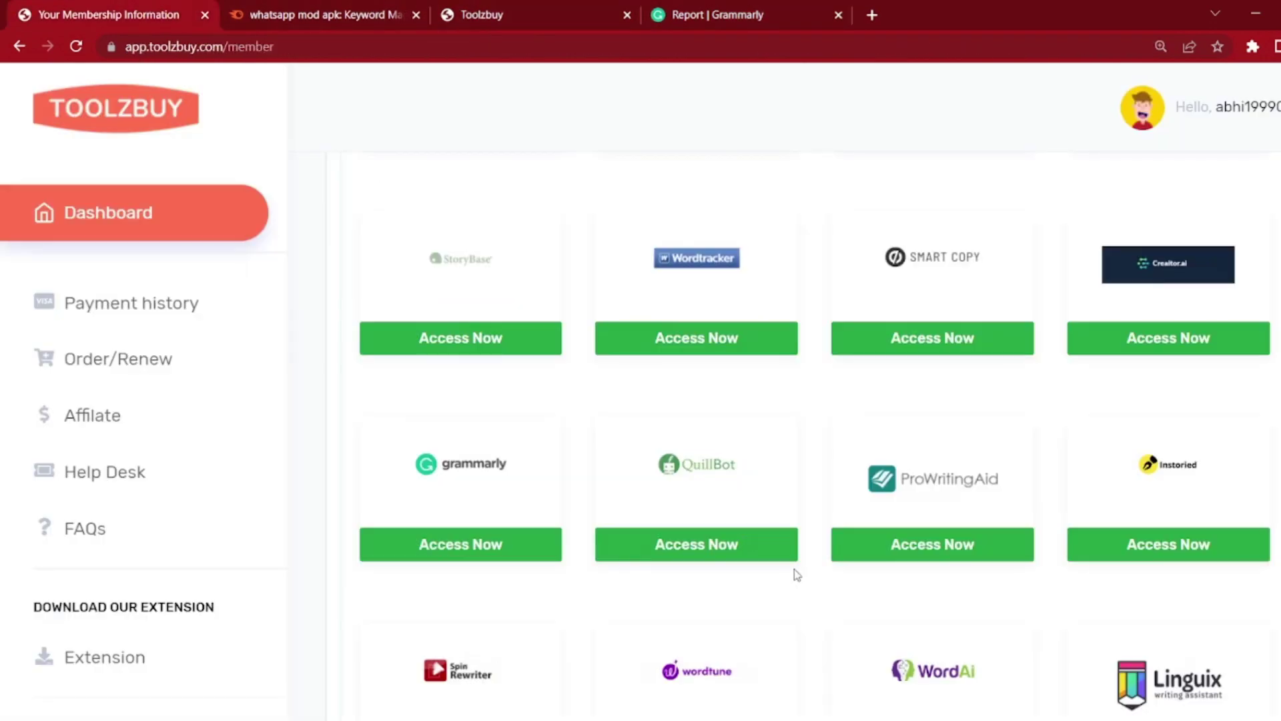
{"action": "left_click", "coordinate": [421, 556]}
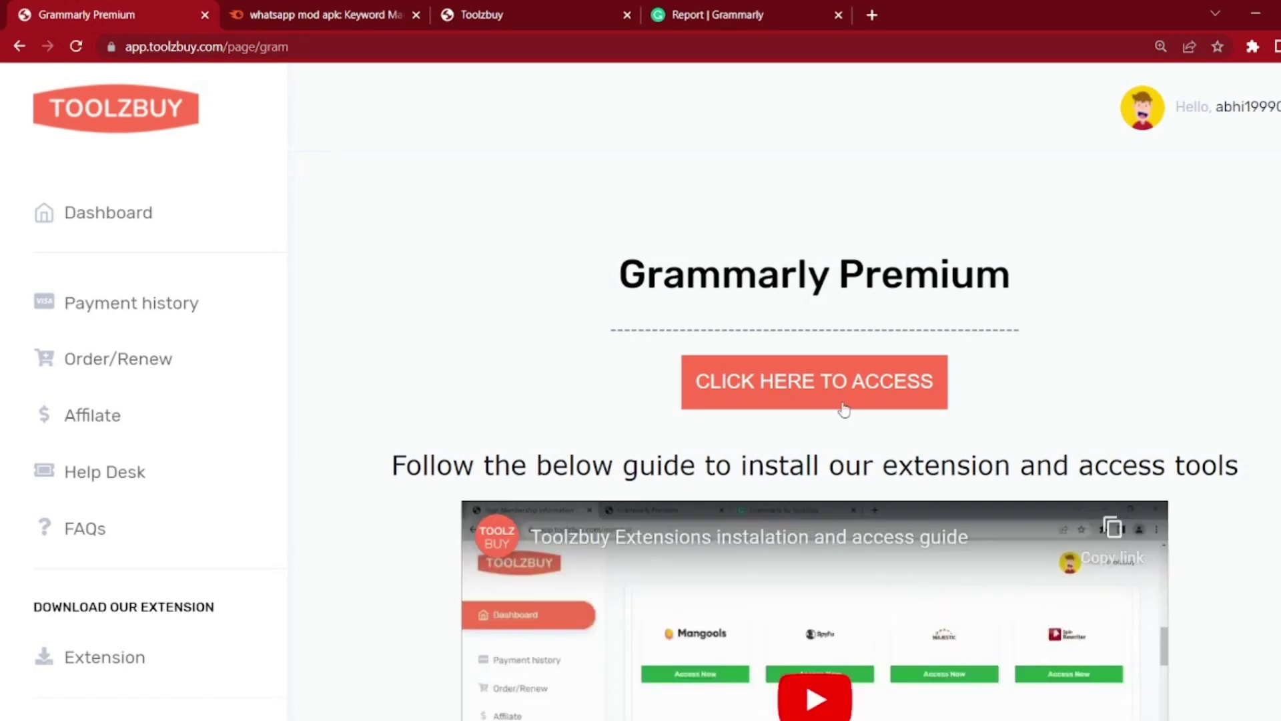
{"action": "left_click", "coordinate": [834, 395]}
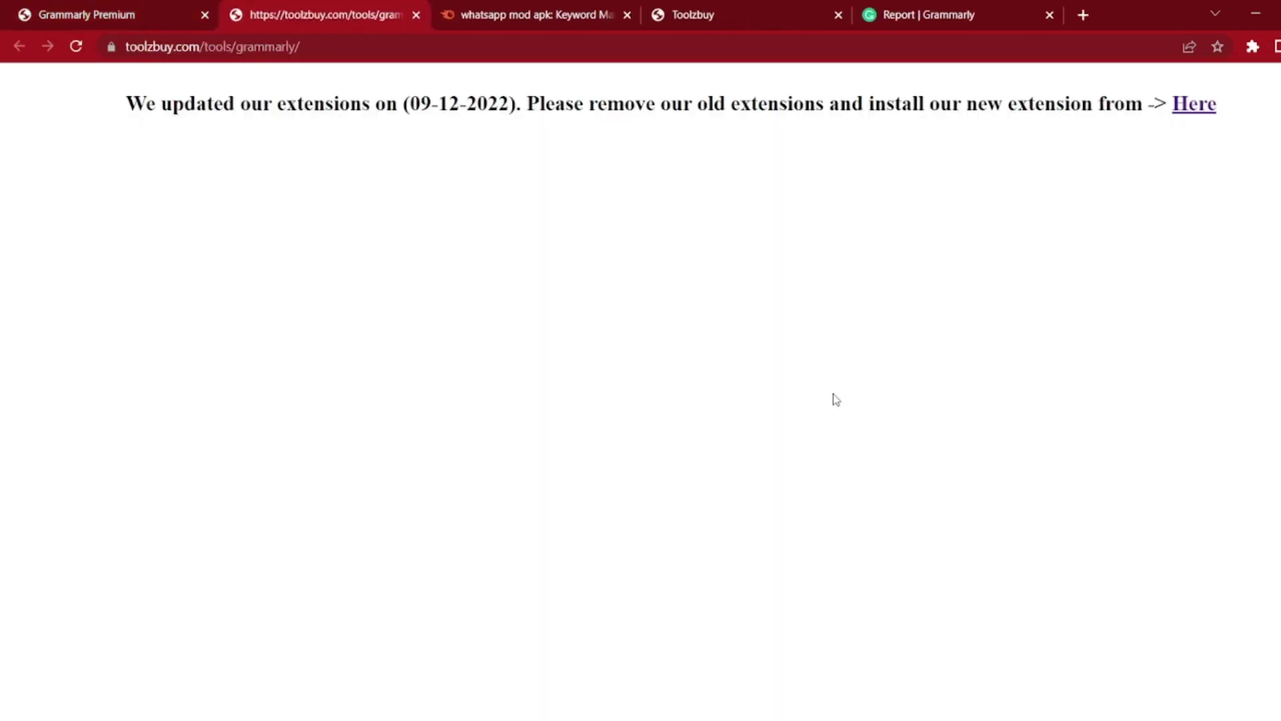
{"action": "left_click", "coordinate": [1177, 108]}
Step: Go back from the Grammarly report to the "plagiarism checker" search results and open Duplichecker's Plagiarism Checker
{"action": "left_click", "coordinate": [20, 9]}
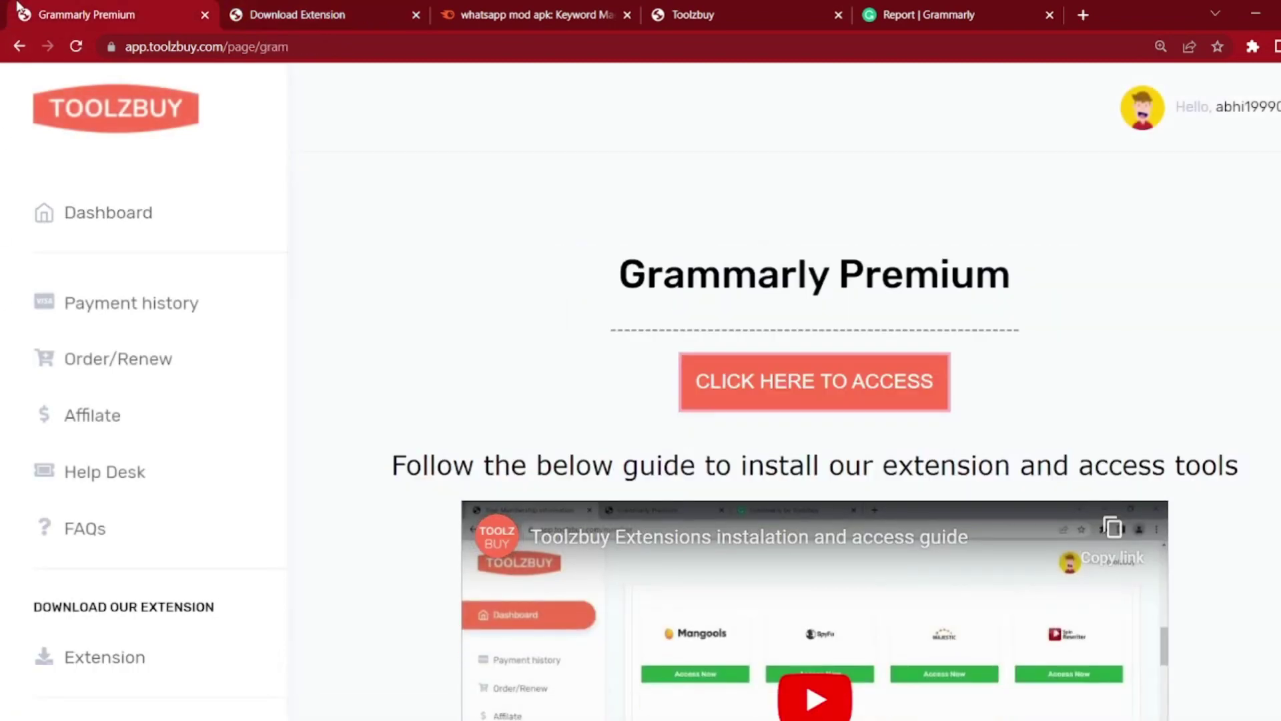
{"action": "left_click", "coordinate": [767, 9]}
{"action": "left_click", "coordinate": [914, 10]}
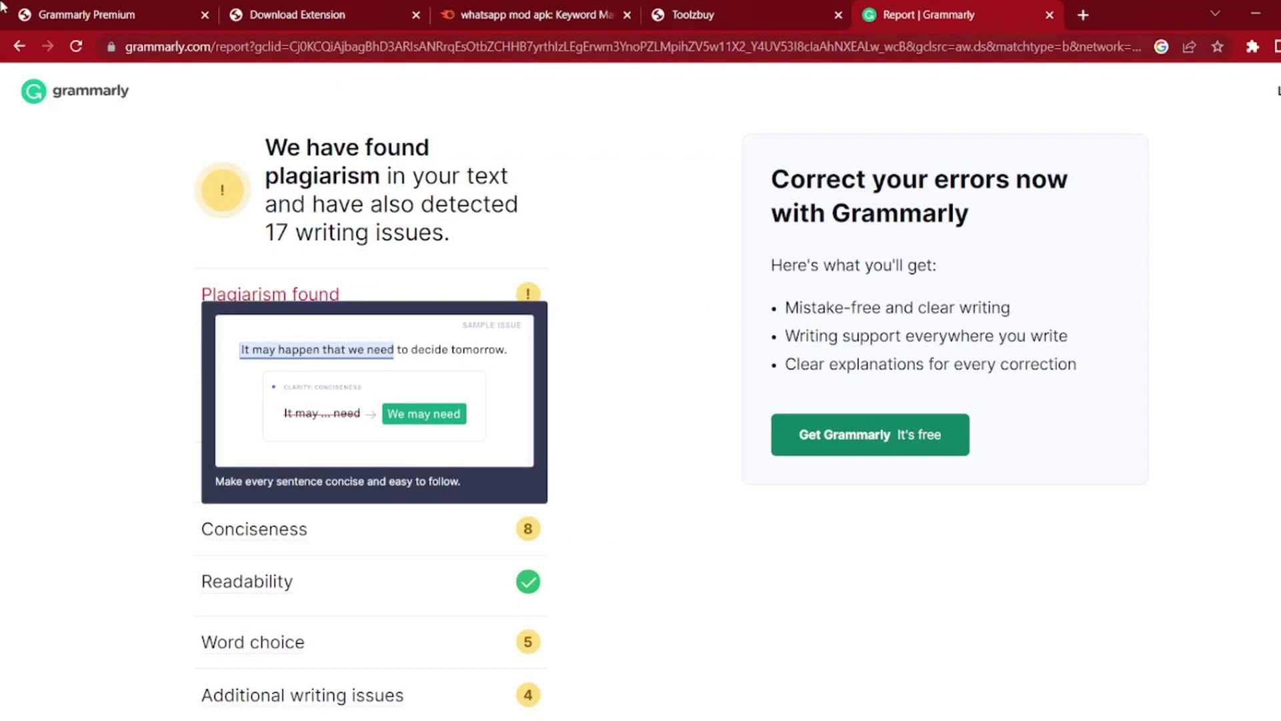
{"action": "left_click", "coordinate": [18, 48]}
{"action": "left_click", "coordinate": [18, 48]}
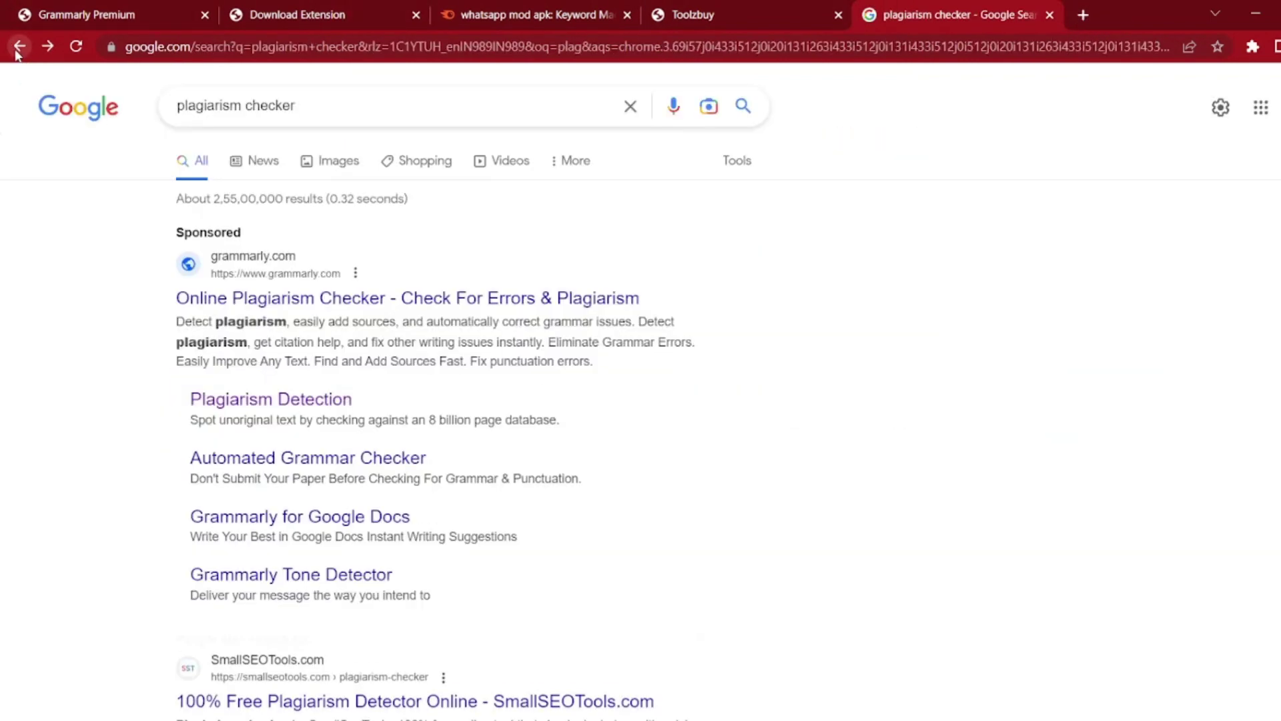
{"action": "scroll", "coordinate": [515, 351], "scroll_direction": "down", "scroll_amount": 4}
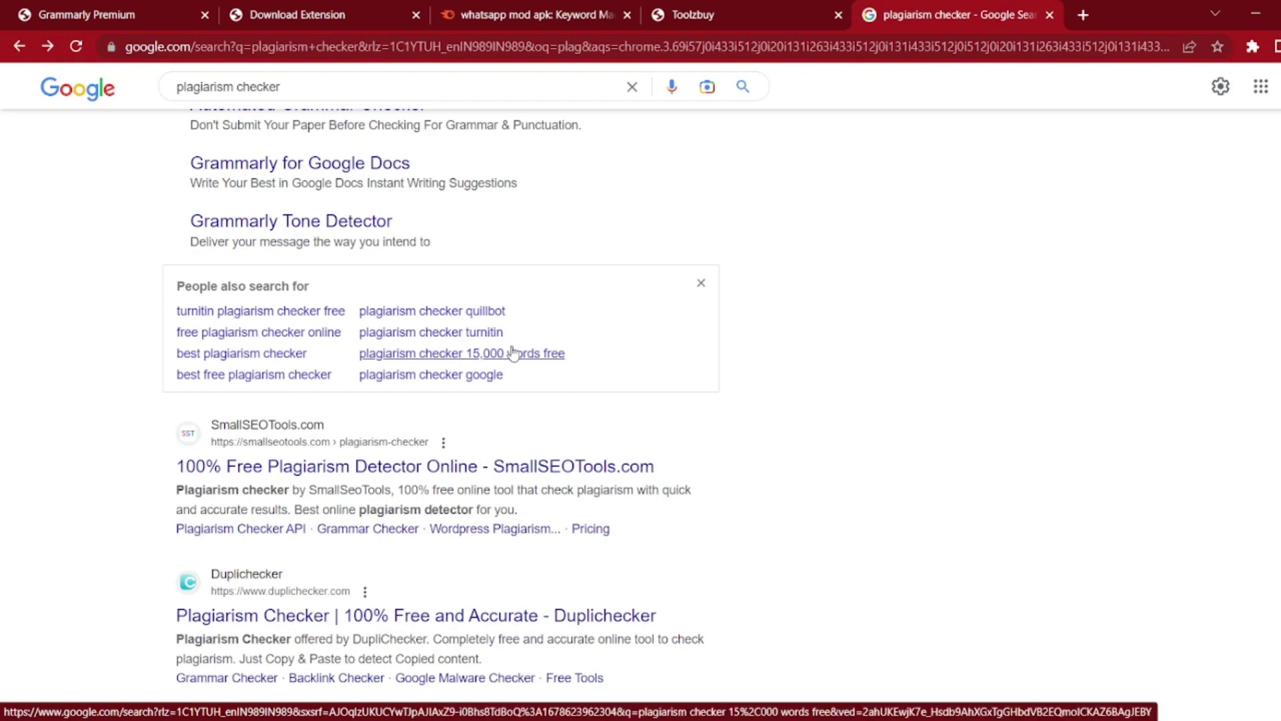
{"action": "left_click", "coordinate": [317, 616]}
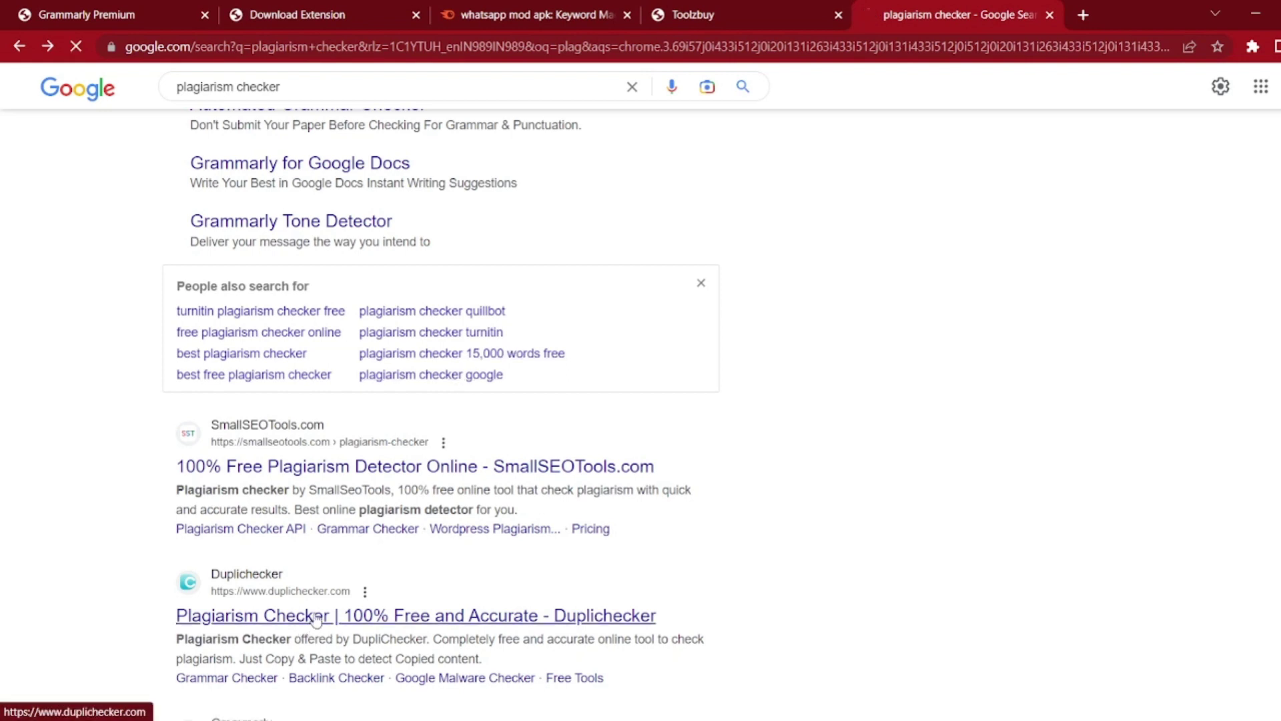